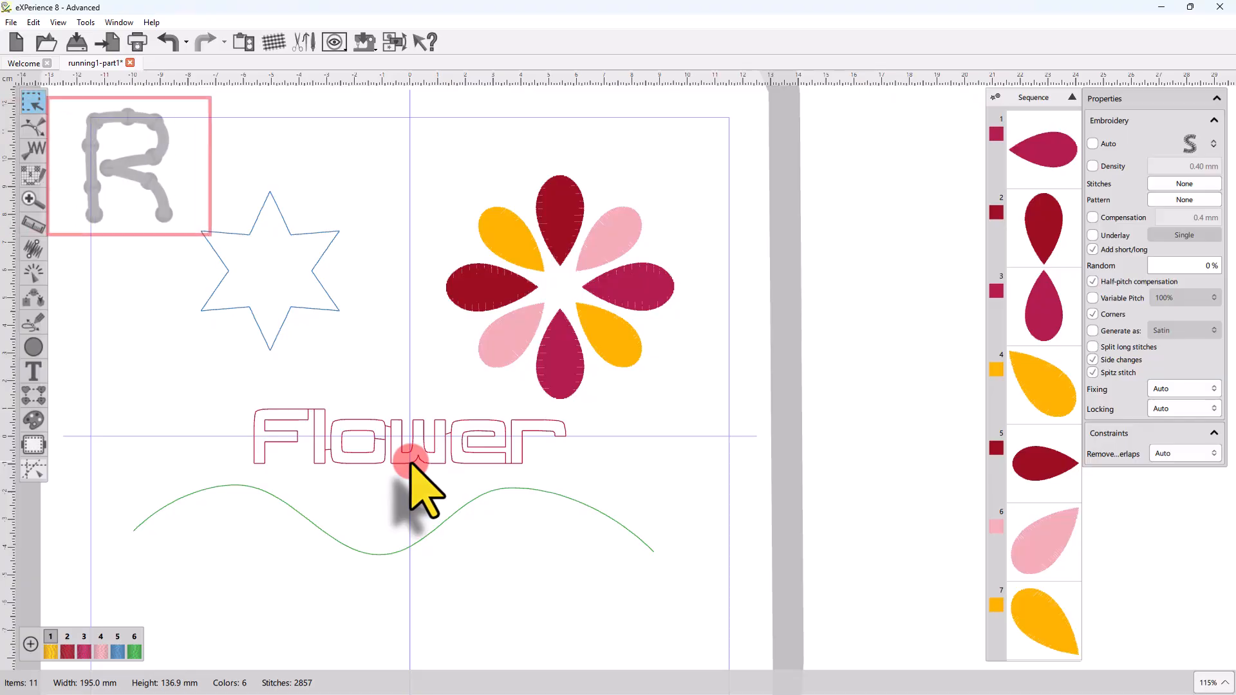
Step: Examine the running-stitch outlines of the star, the "Flower" text and the green wavy curve, including the curve's stitch points
left_click(312, 311)
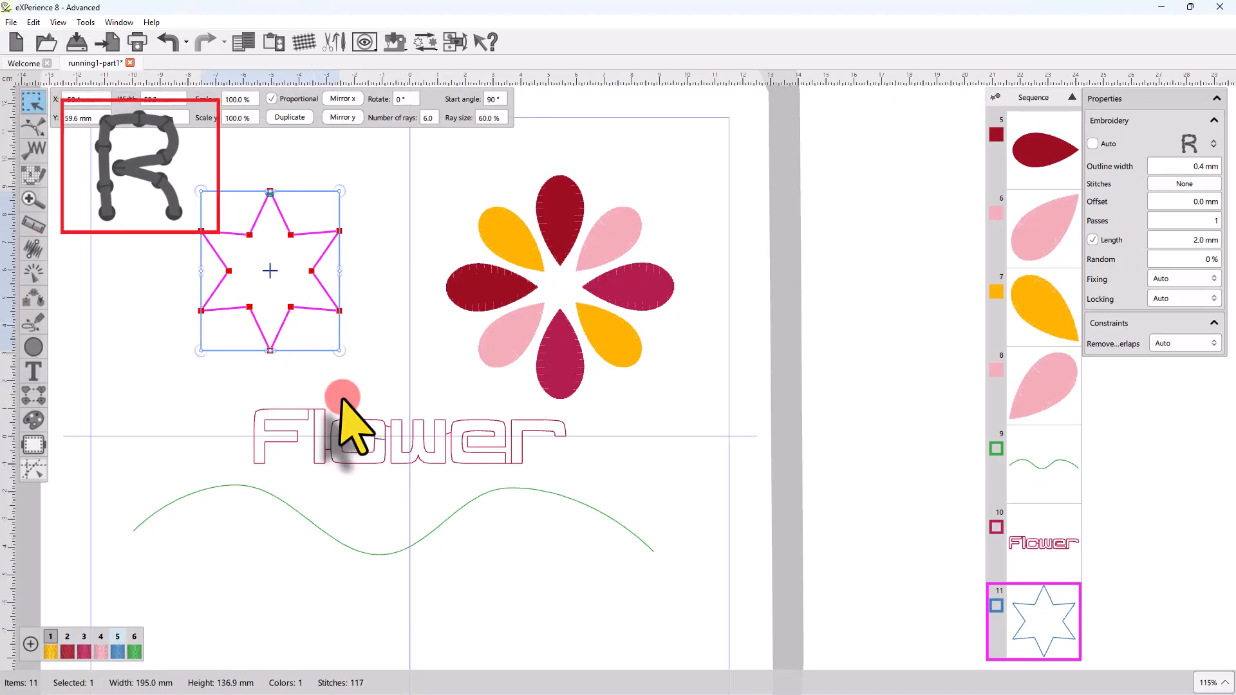
left_click(364, 462)
left_click(382, 555)
scroll(380, 559, "up", 10)
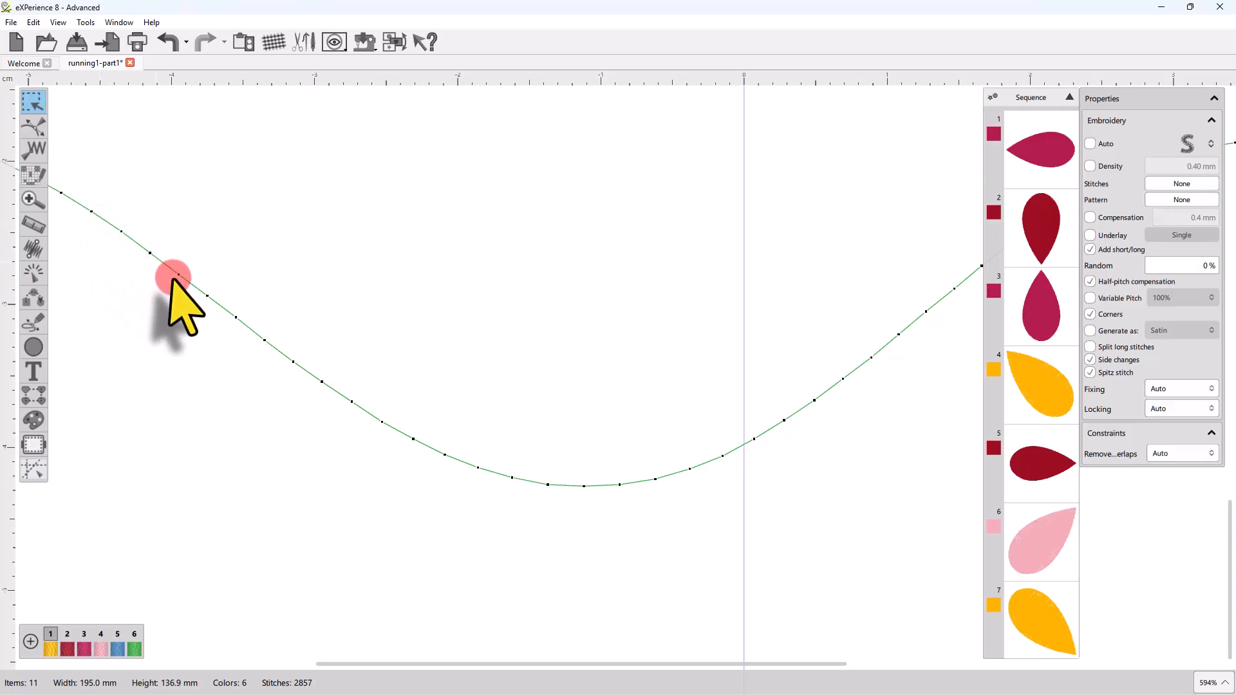
scroll(411, 496, "down", 7)
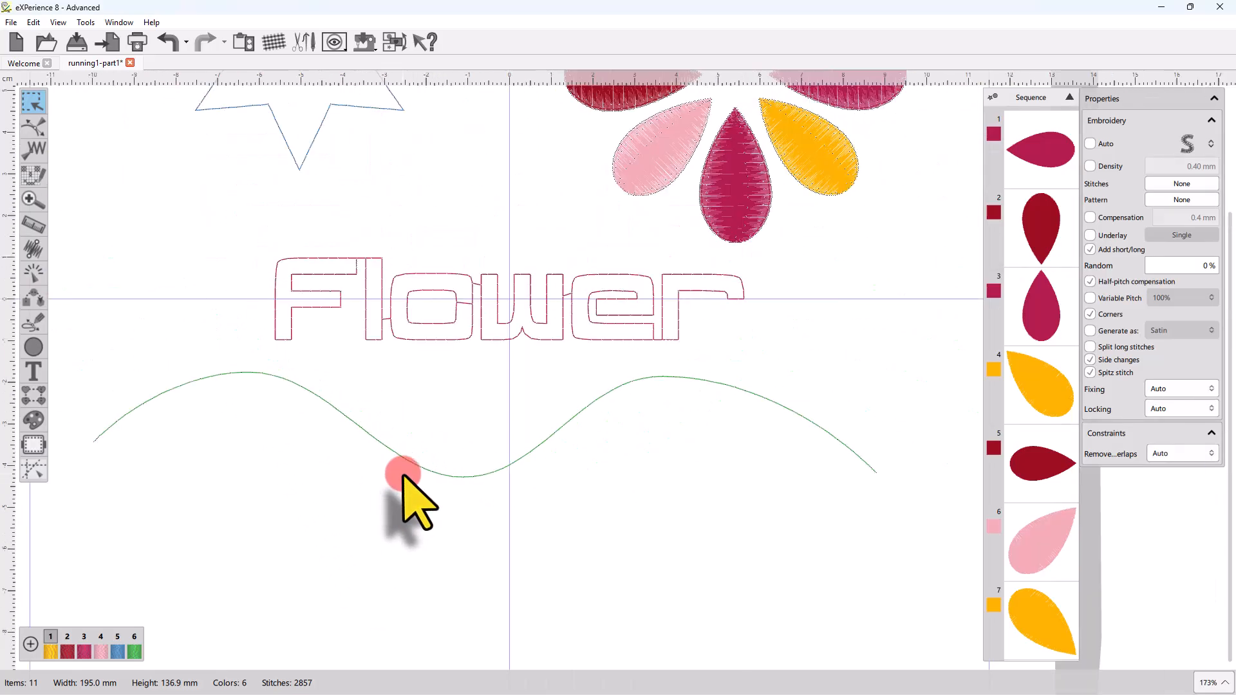
scroll(505, 366, "down", 2)
scroll(580, 342, "up", 3)
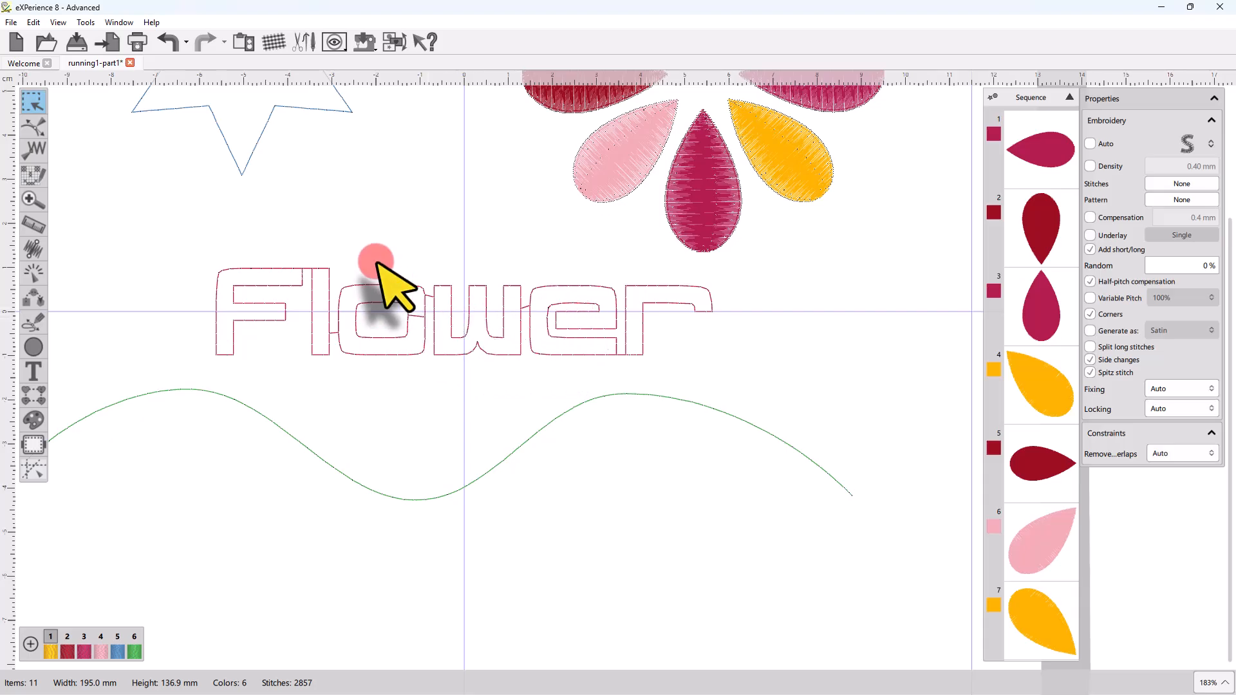
scroll(359, 322, "down", 3)
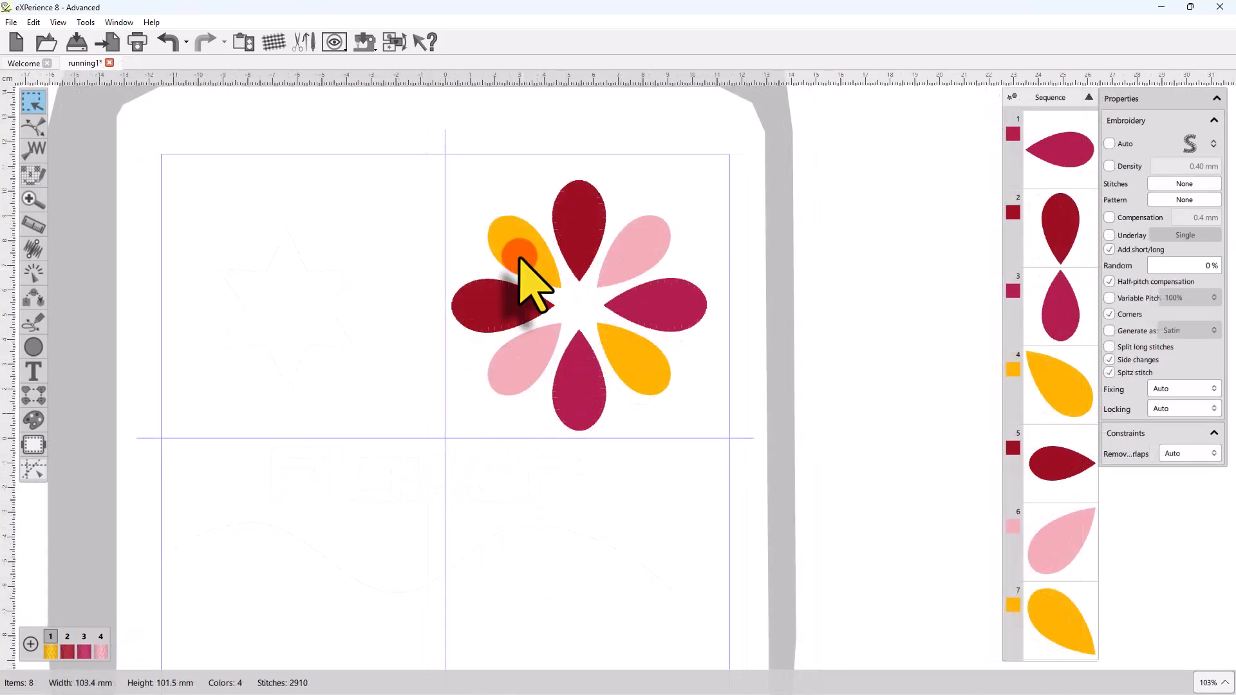
Step: Convert the four diagonal petals of the flower, two yellow and two pink, from Satin to Running stitch
left_click(520, 258)
left_click(626, 367, "ctrl")
left_click(641, 251, "ctrl")
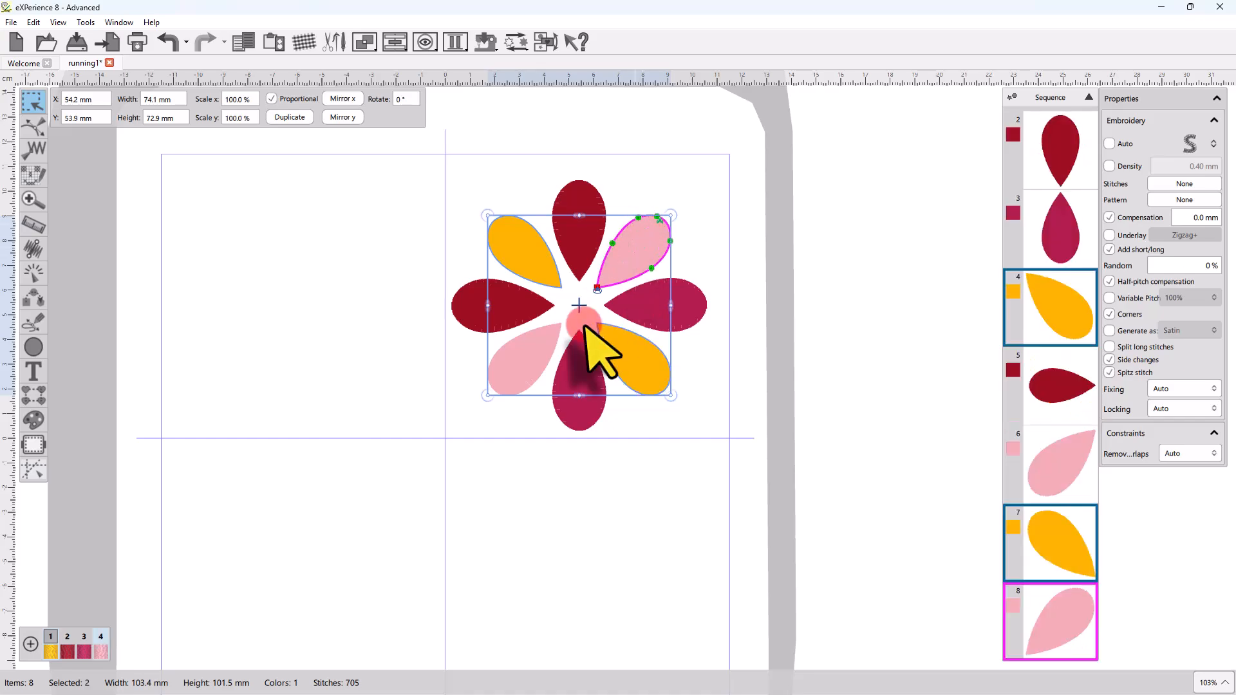
left_click(533, 354, "ctrl")
left_click(1189, 143)
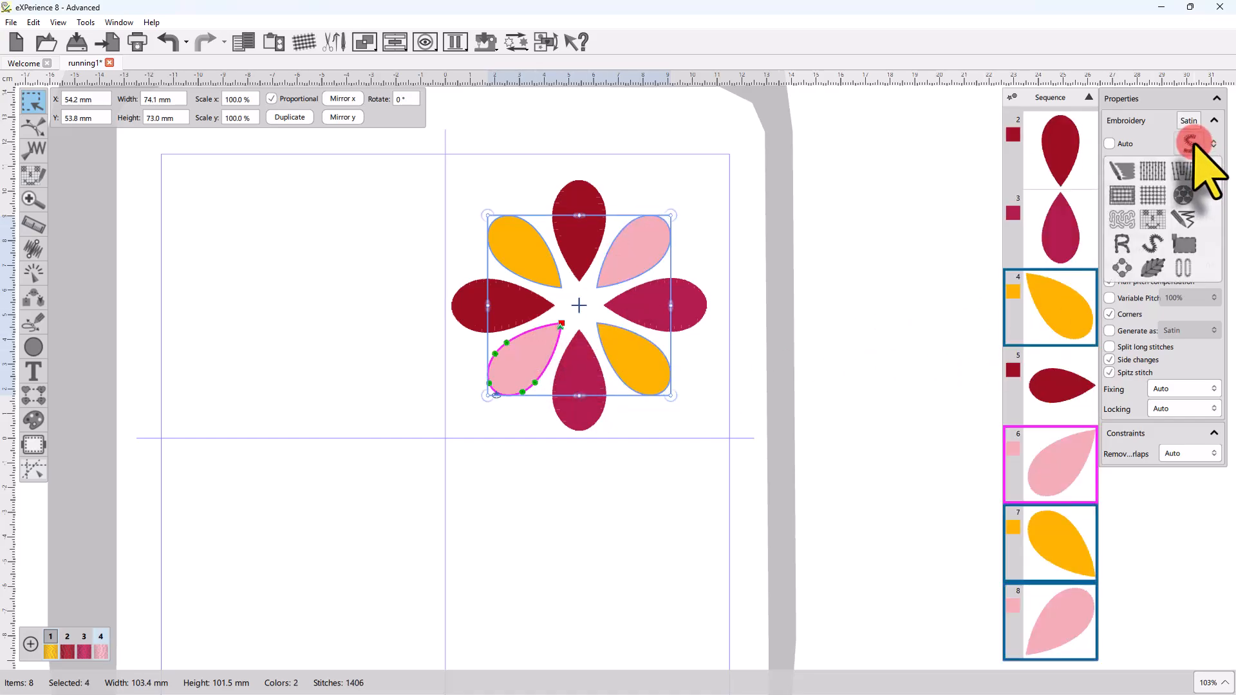
left_click(1121, 245)
left_click(684, 469)
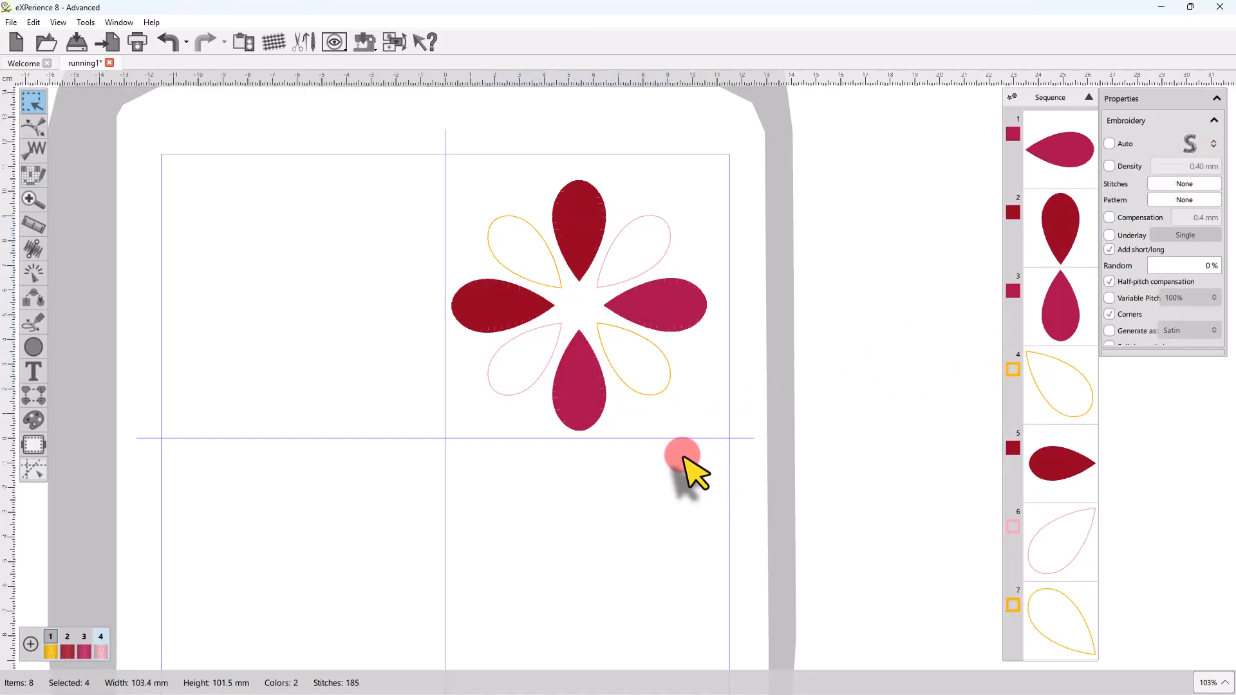
scroll(538, 381, "up", 3)
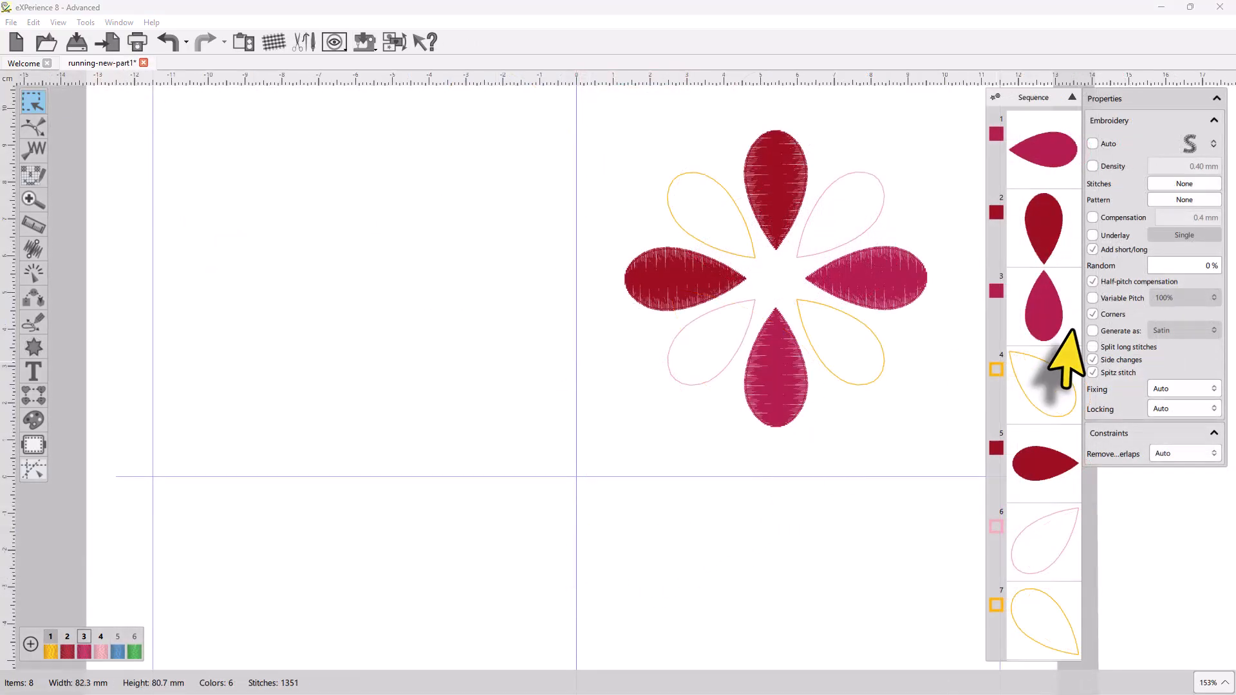
Step: With Running as the stitch type, draw an open wavy curve about 203 mm wide through five points below the flower
left_click(1190, 143)
left_click(1123, 244)
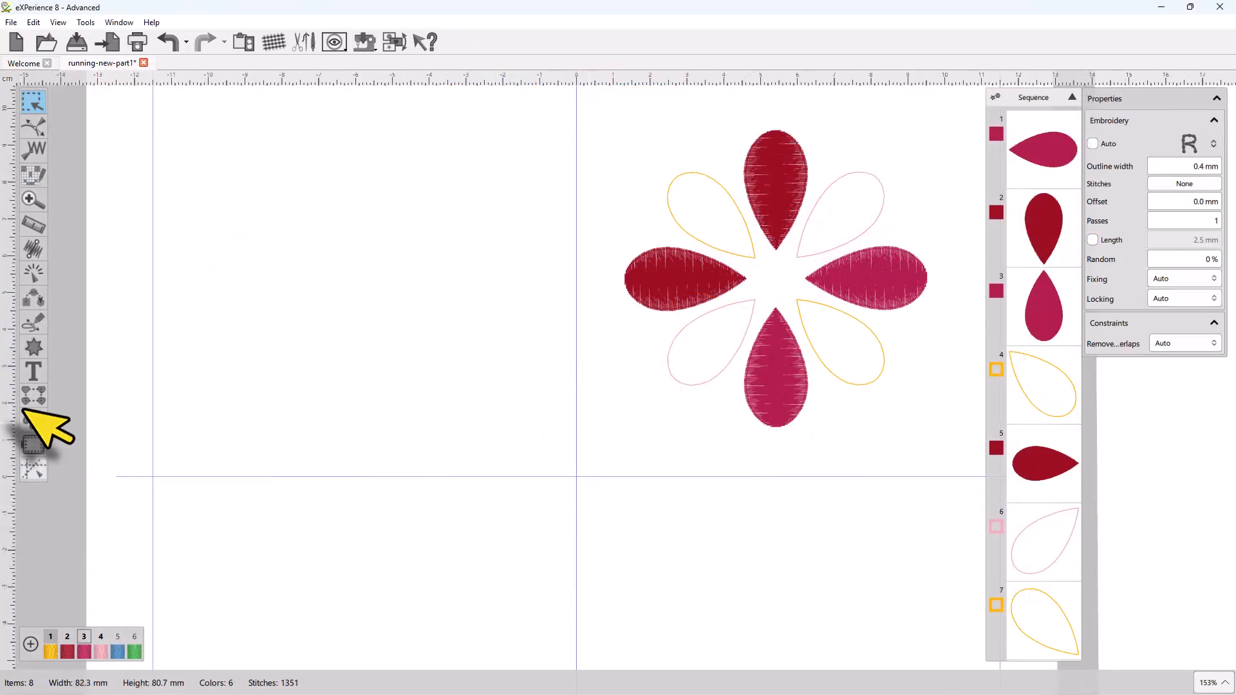
left_click(34, 322)
left_click(84, 346)
left_click(184, 597)
left_click(308, 531)
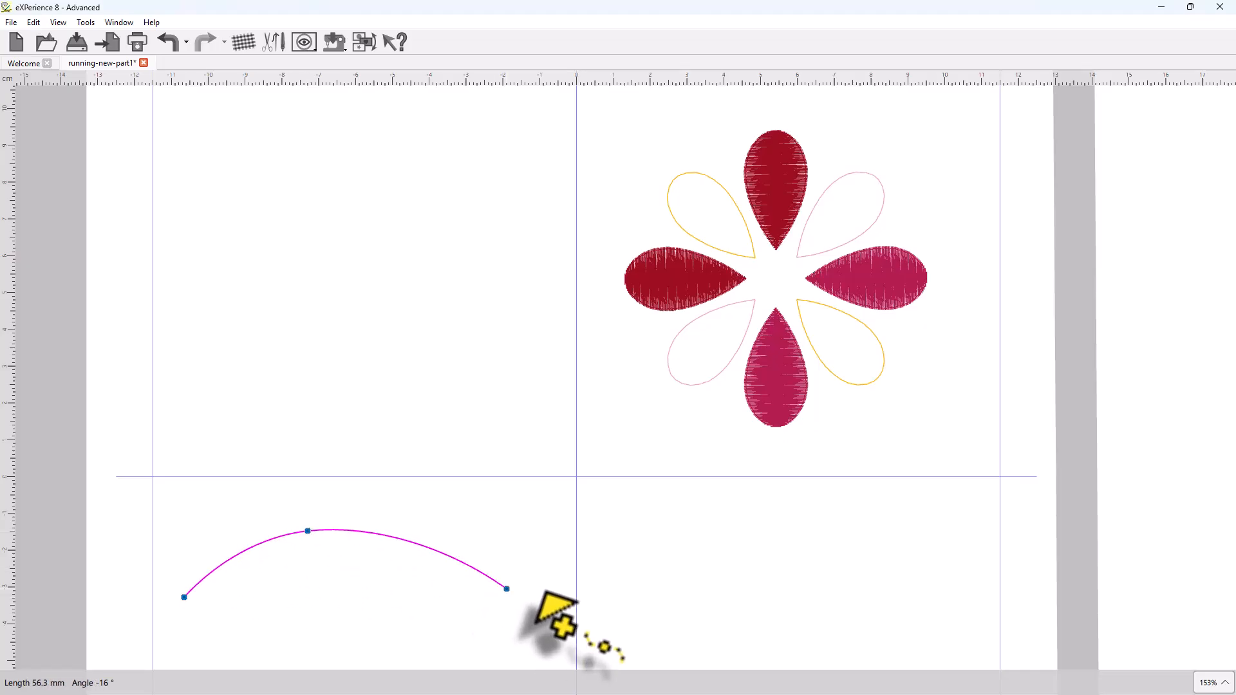
left_click(546, 590)
left_click(712, 522)
left_click(930, 597)
right_click(931, 598)
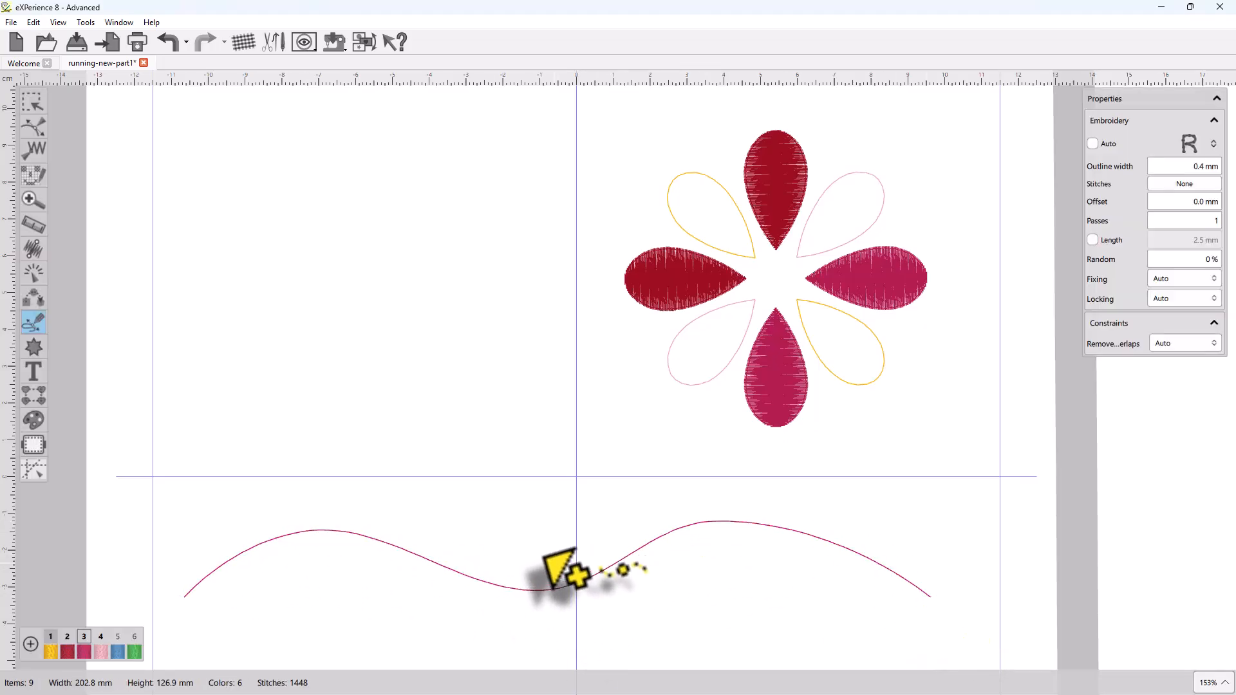
Step: Draw a six-pointed star beside the flower and add the text "my star" between the star and the wavy curve
left_click(33, 348)
left_click_drag(230, 192, 492, 441)
left_click(38, 373)
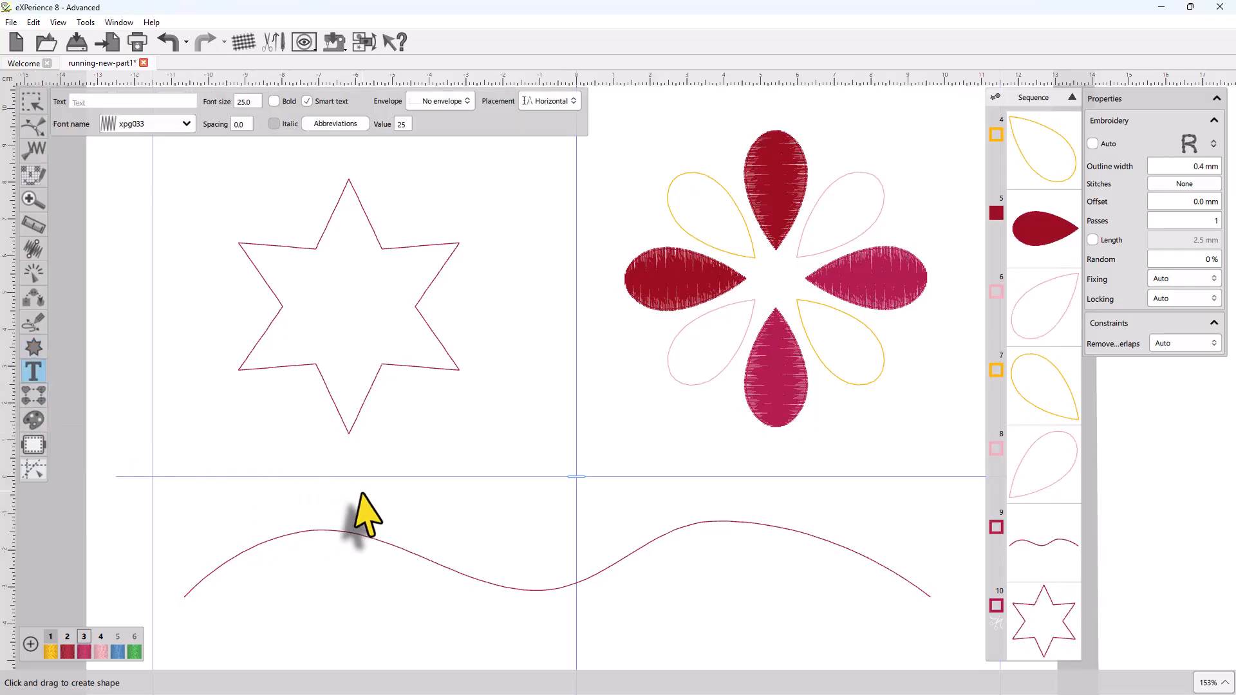
type("my star")
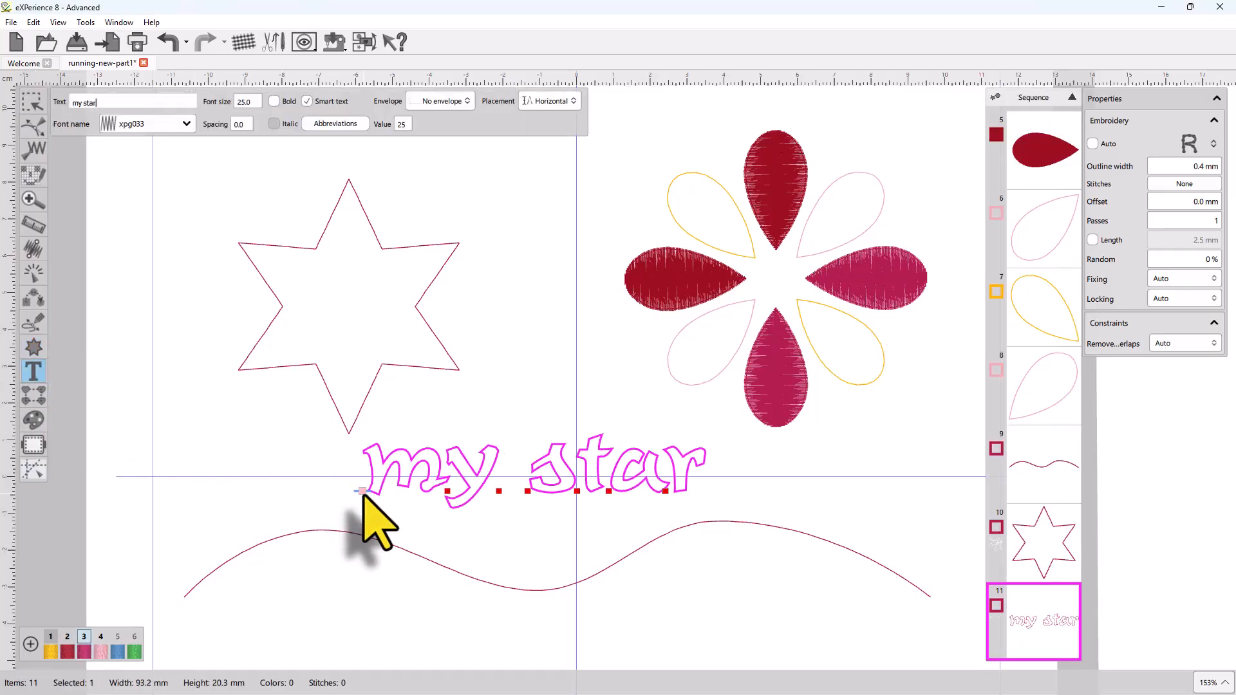
Step: Recolor the "my star" text blue and the six-pointed star green
left_click(34, 103)
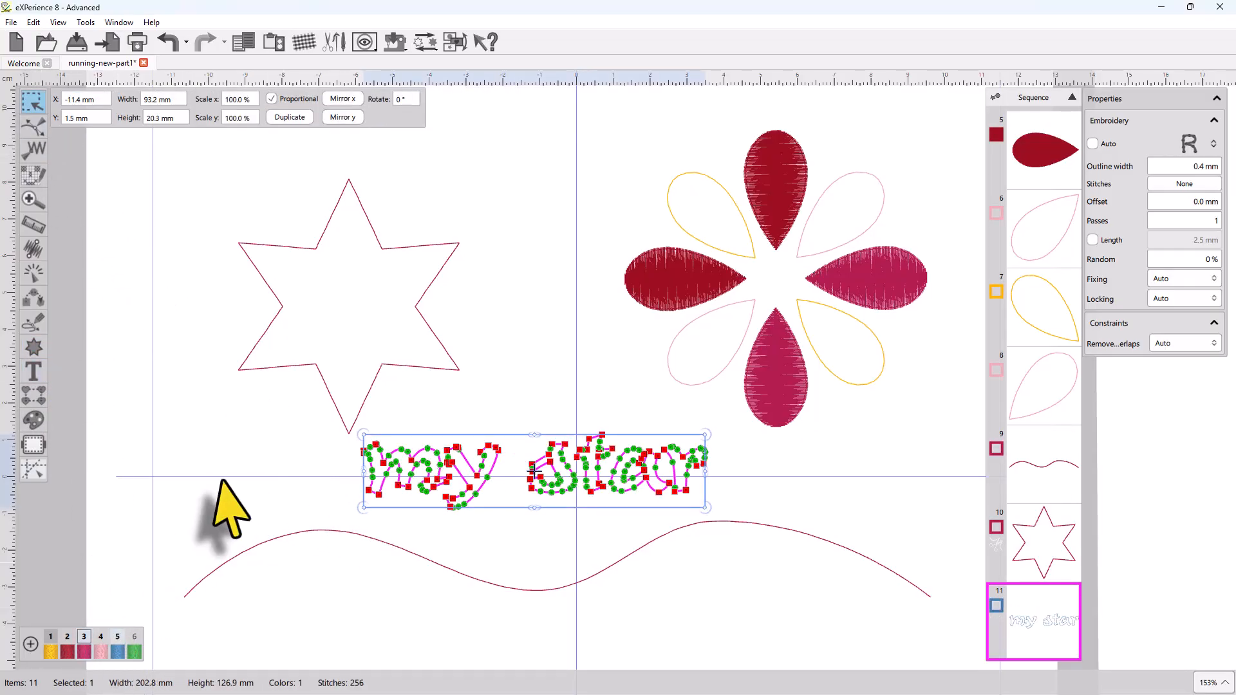
left_click(336, 412)
left_click(134, 650)
left_click(402, 644)
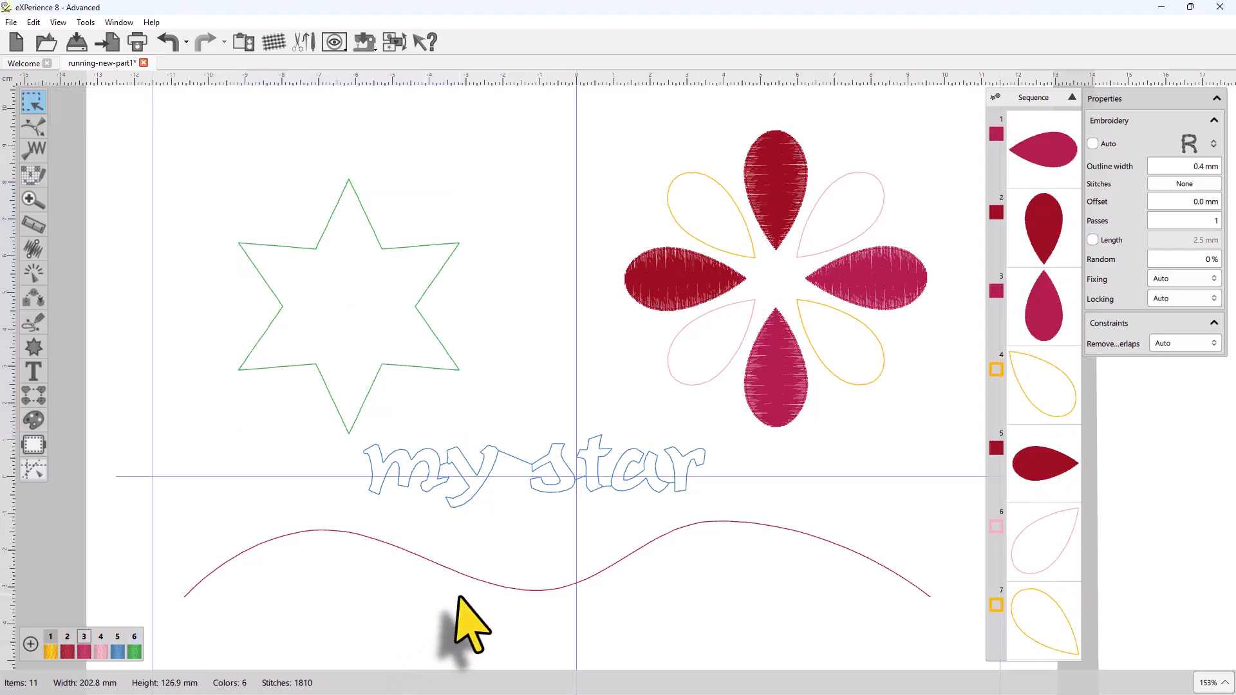
Step: Enable the custom stitch length for the wavy curve
left_click(512, 587)
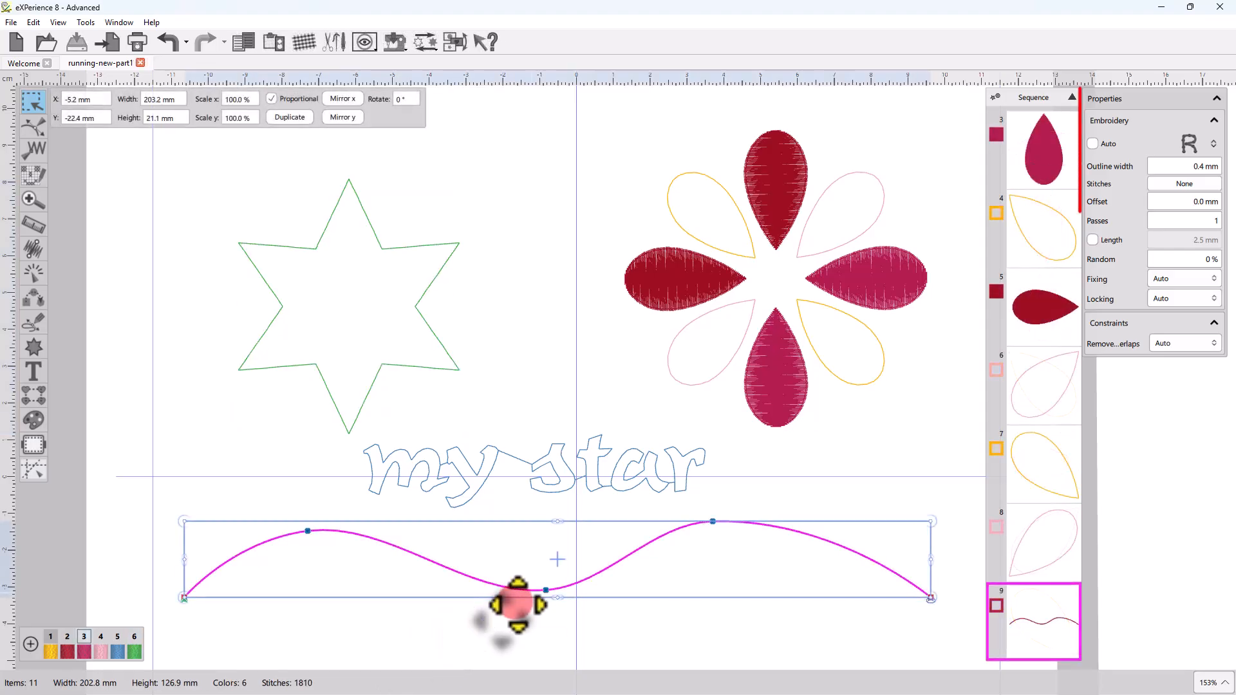
scroll(477, 607, "up", 3)
scroll(482, 610, "up", 2)
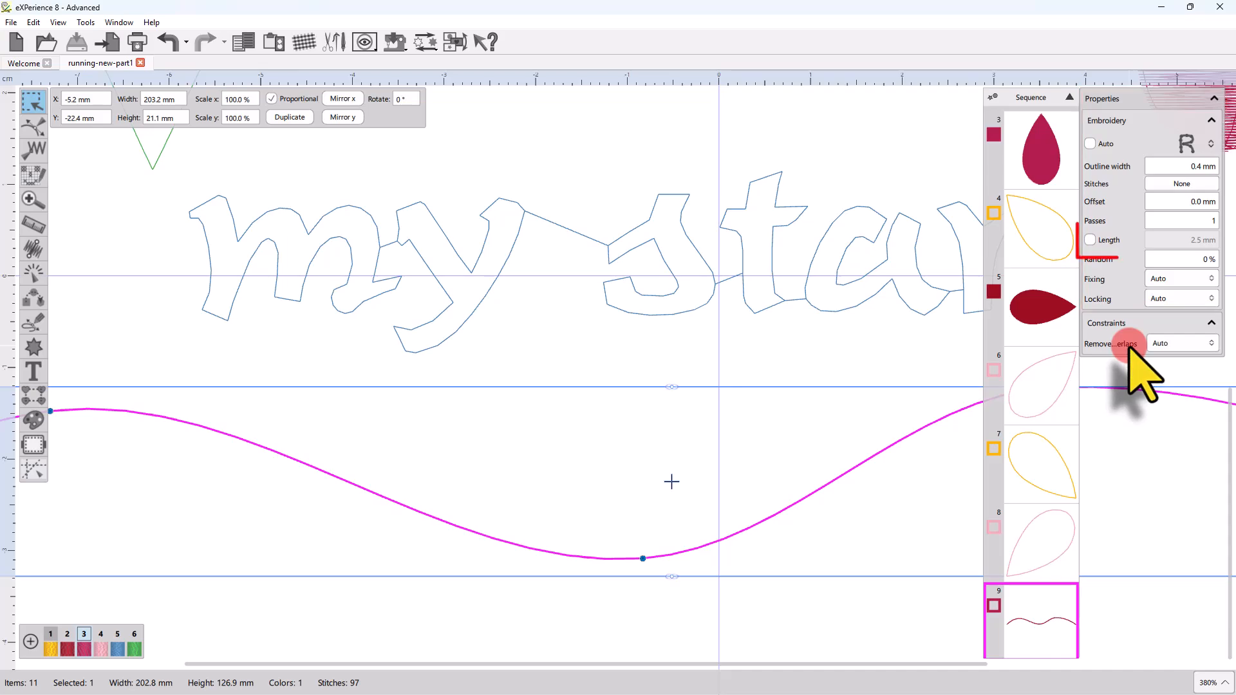
left_click(1125, 244)
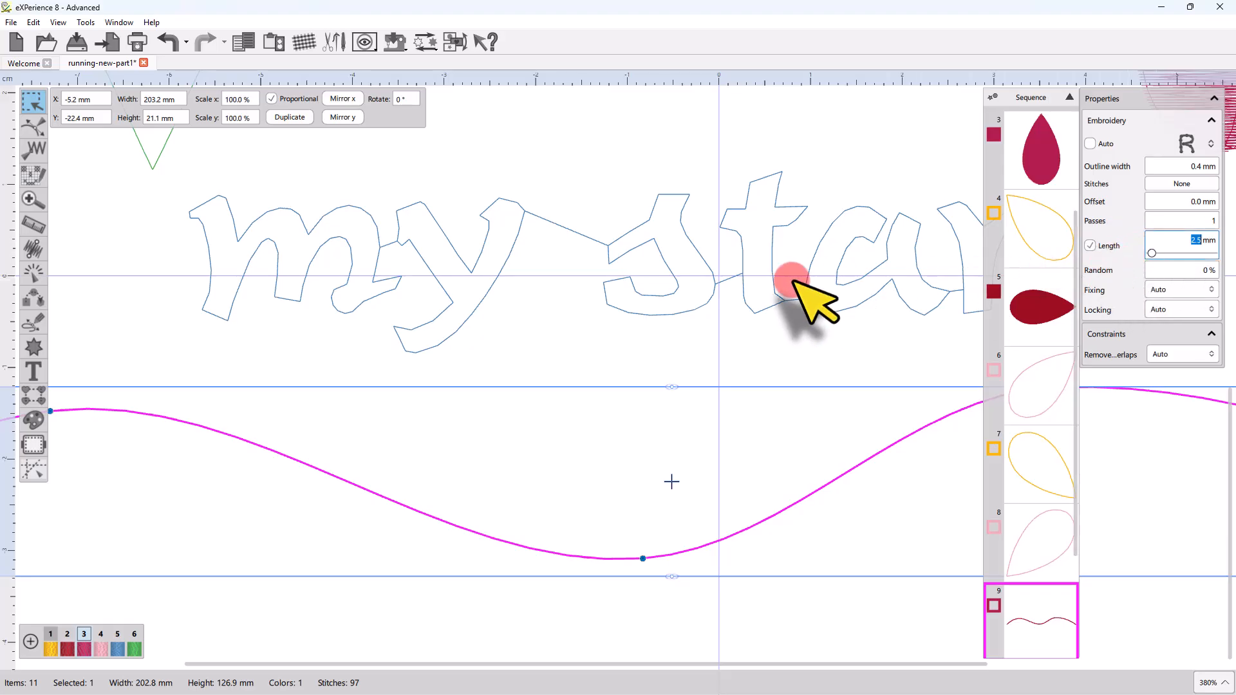
Step: Turn on the display of stitch points and inspect their spacing along the wavy curve
left_click(59, 25)
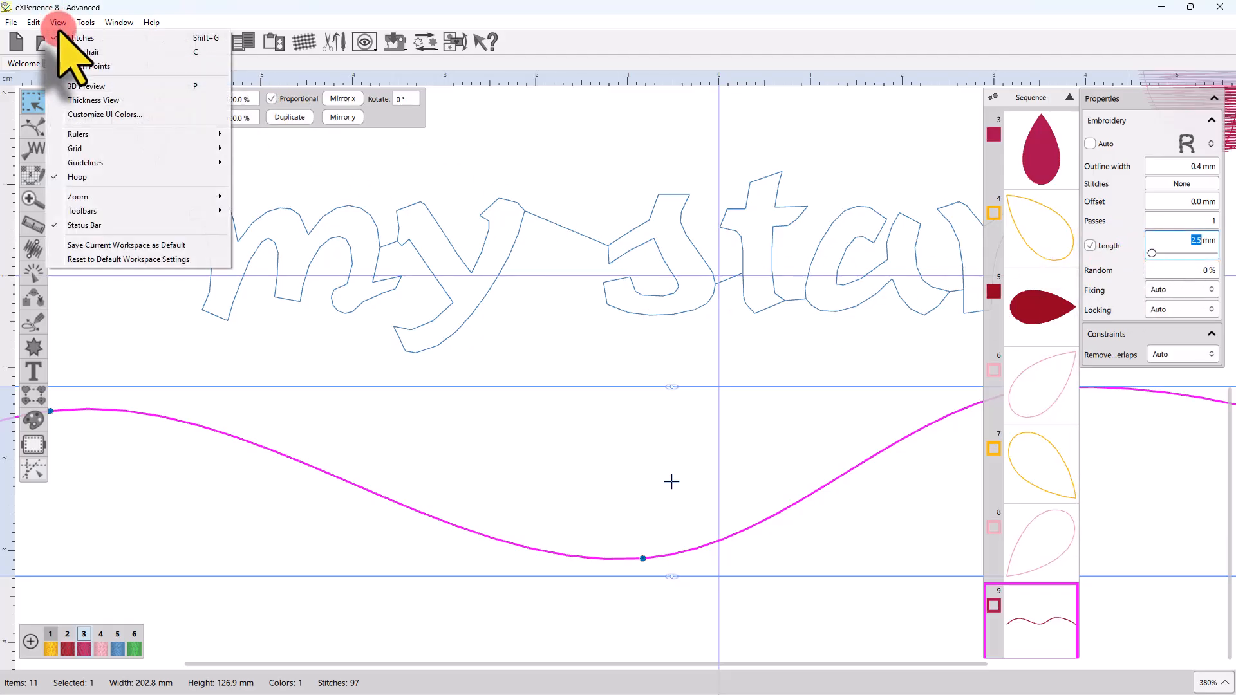
left_click(74, 74)
scroll(412, 550, "up", 2)
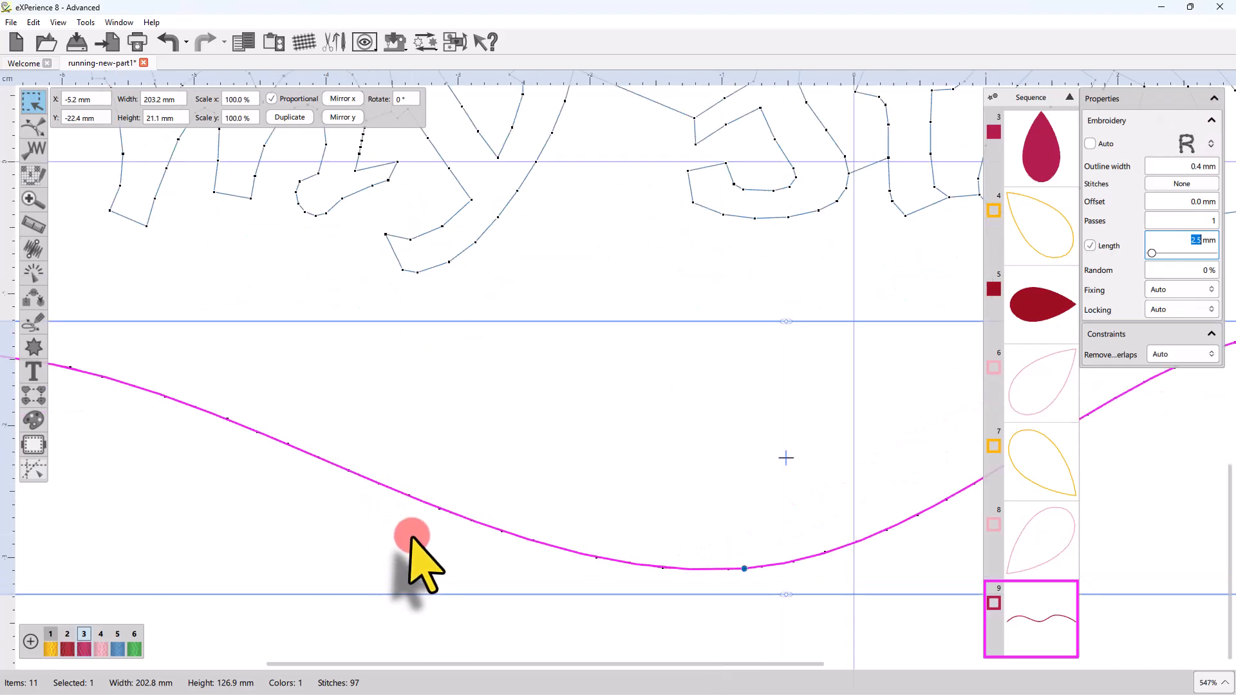
scroll(554, 560, "up", 2)
scroll(559, 559, "up", 3)
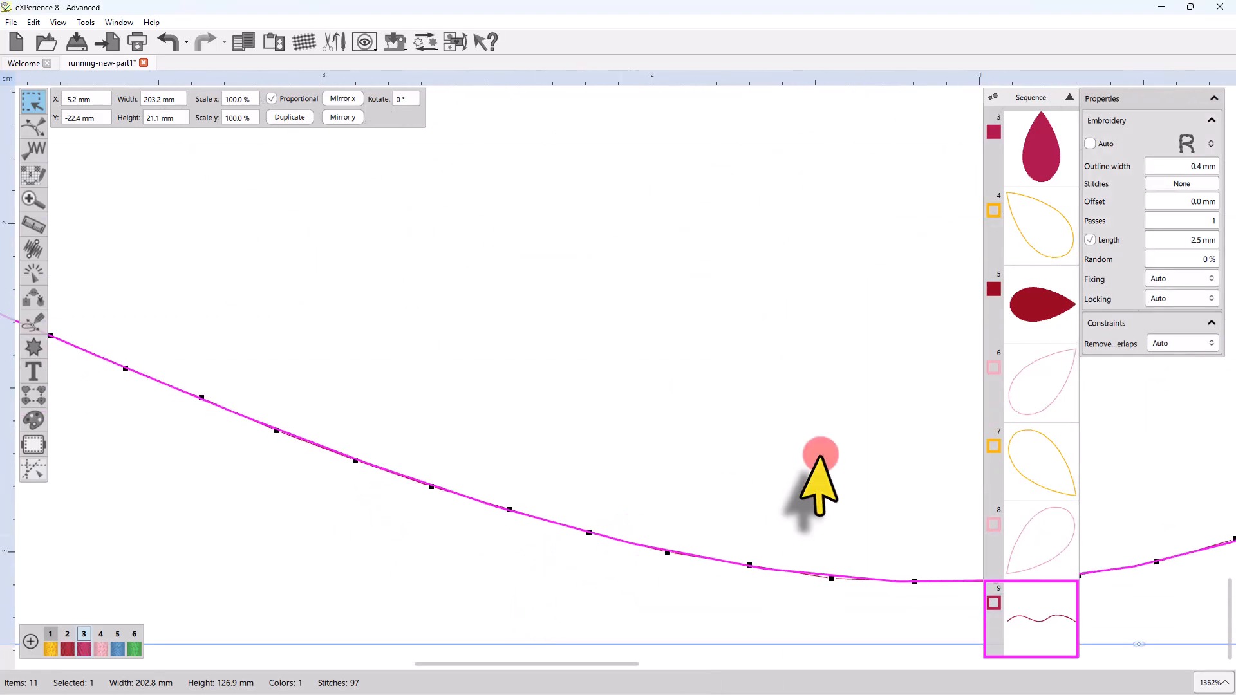
Step: Try a stitch length of 5.0 mm on the wavy curve and switch the custom length off again
left_click(1182, 245)
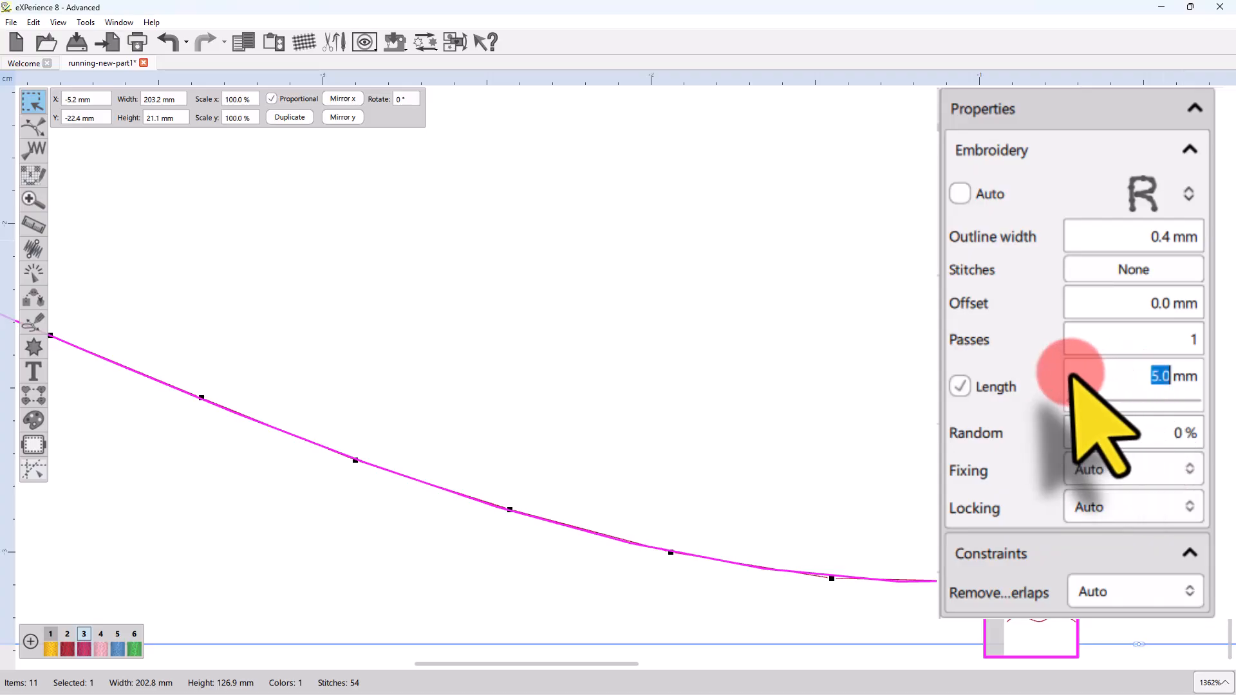
left_click(959, 375)
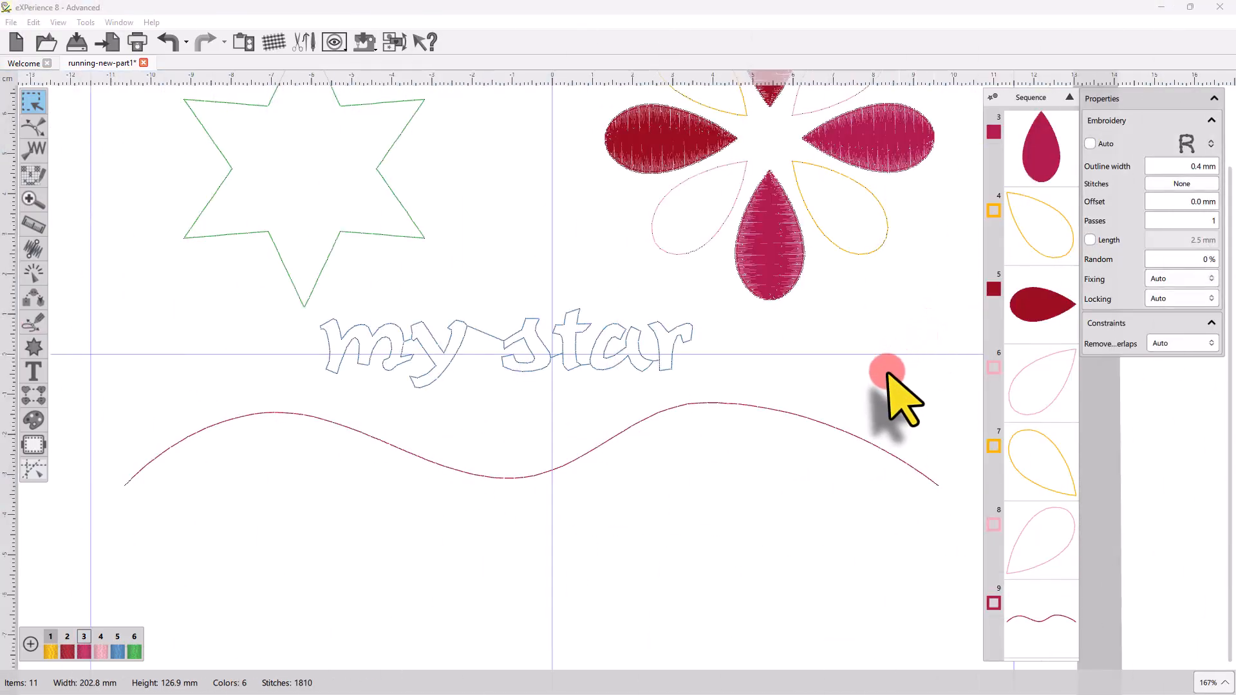
Step: Try an outline width of 0.8 mm on the wavy curve and set it to 1.0 mm
left_click(815, 420)
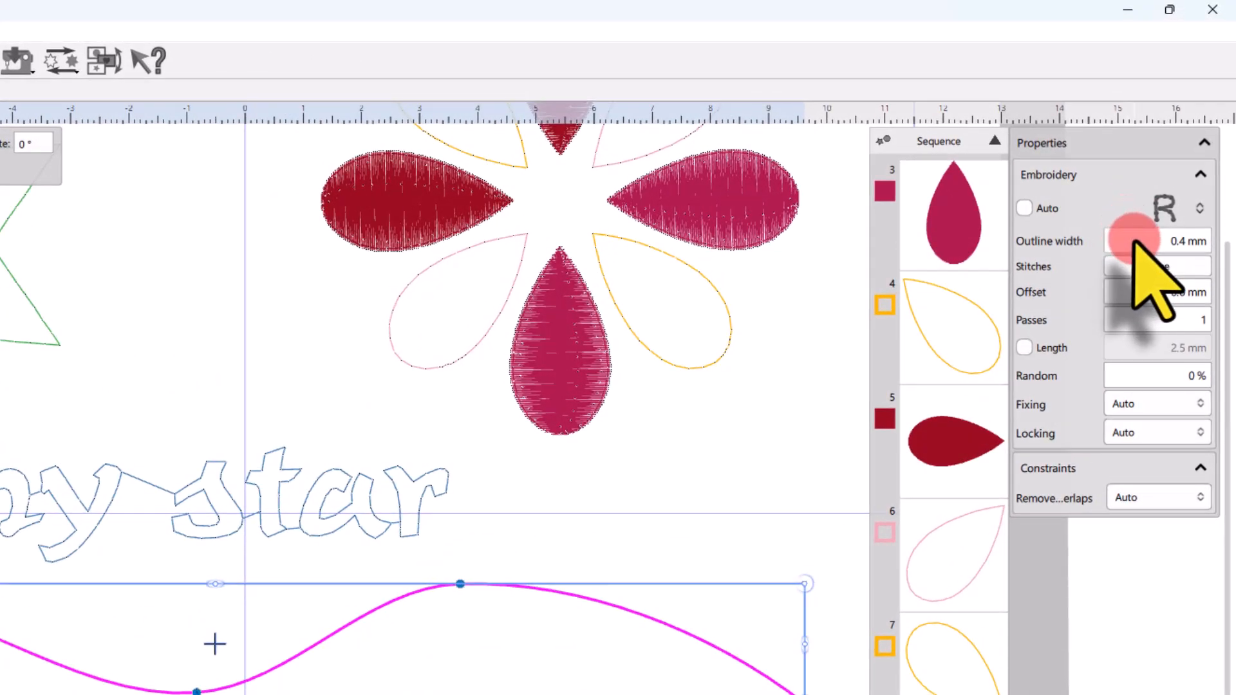
left_click(1146, 240)
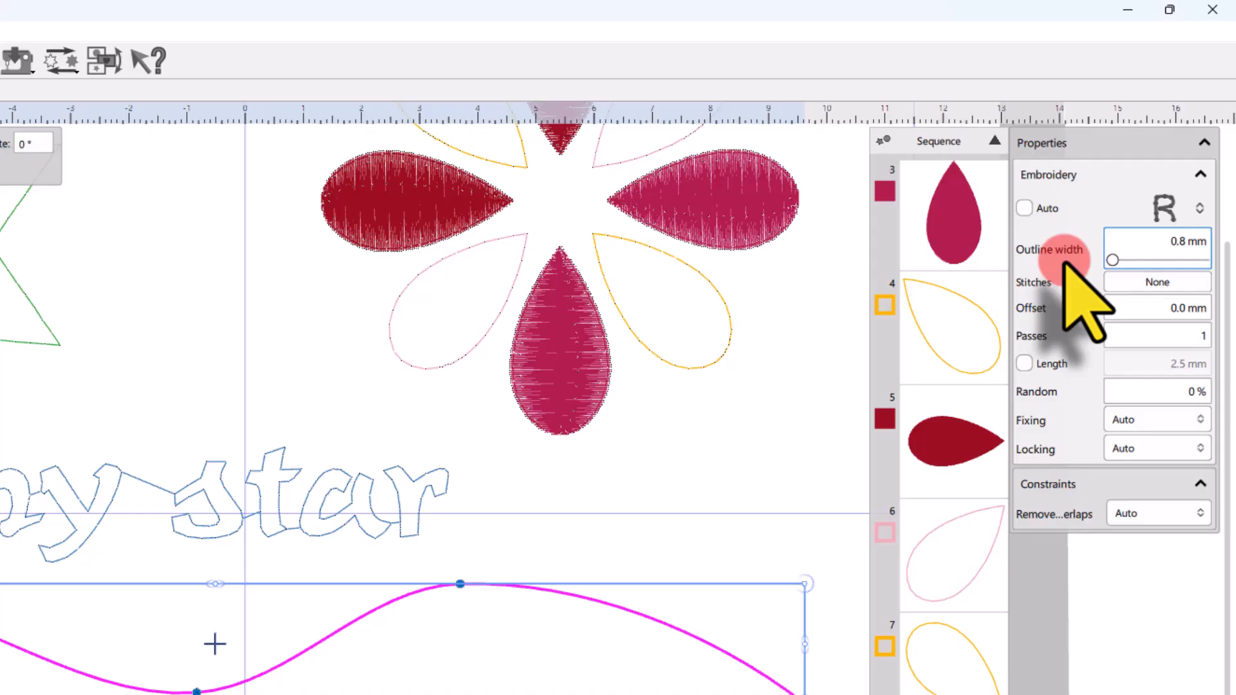
key("Return")
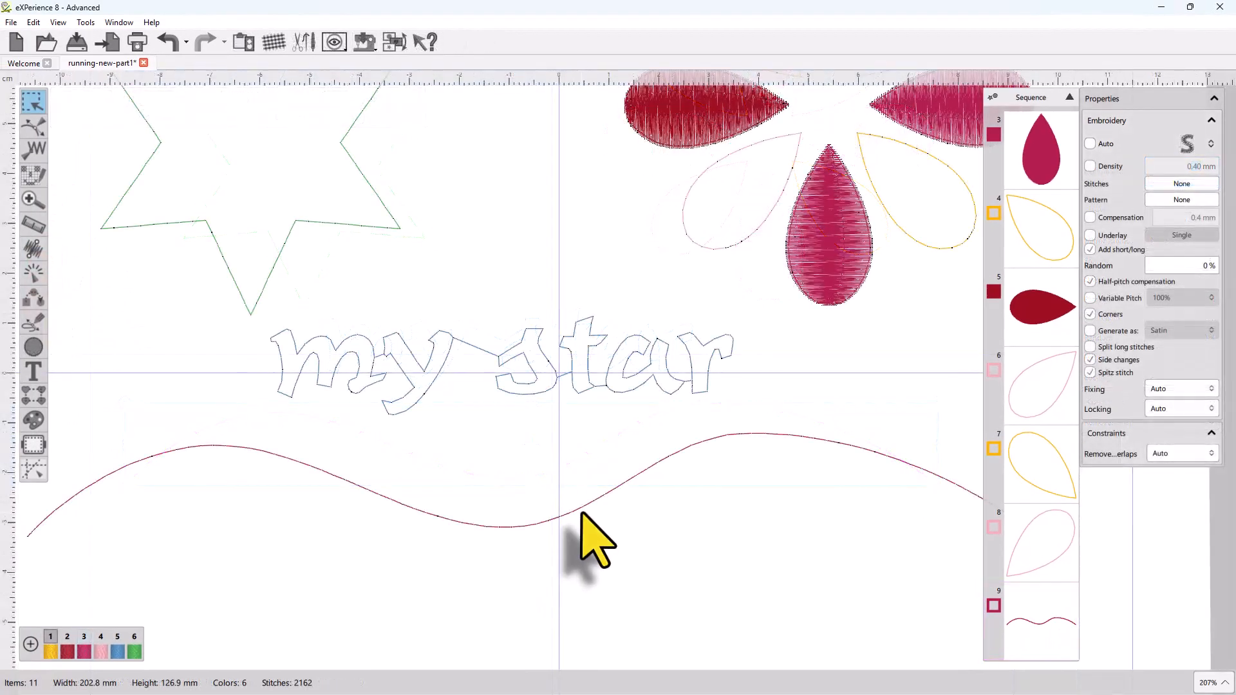
Step: Try decorative stitches 20 and 35 on the wavy curve
left_click(594, 508)
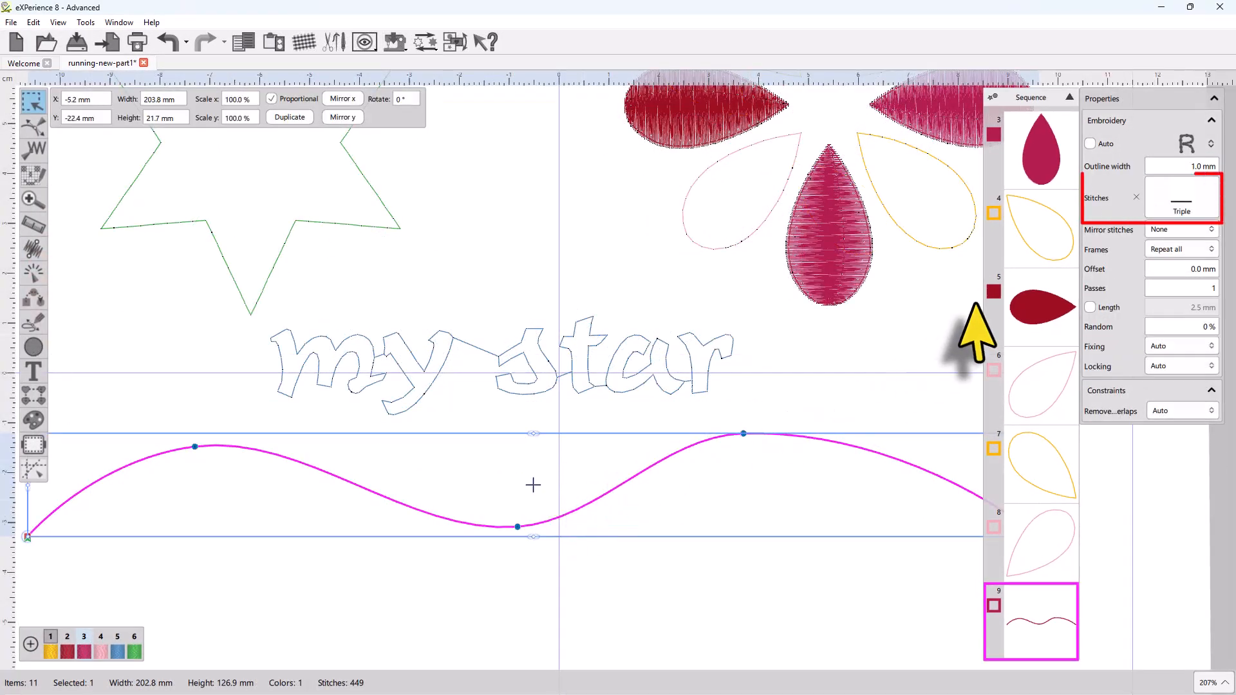
left_click(1184, 205)
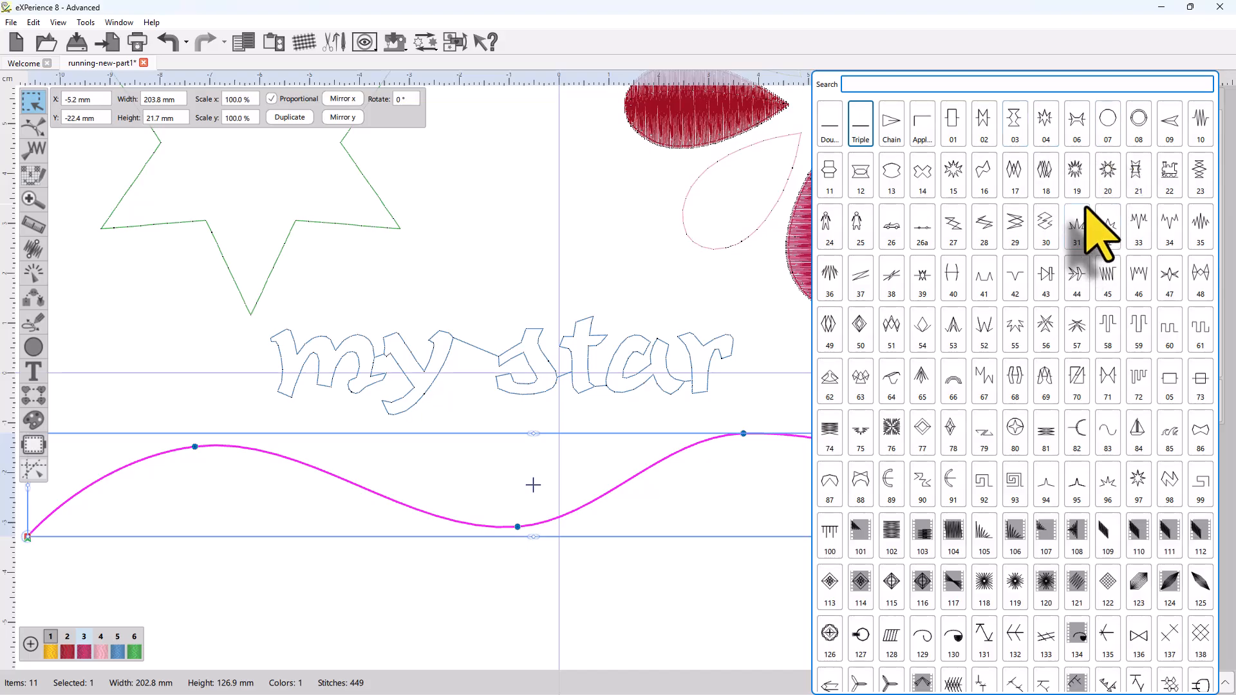
left_click(1104, 178)
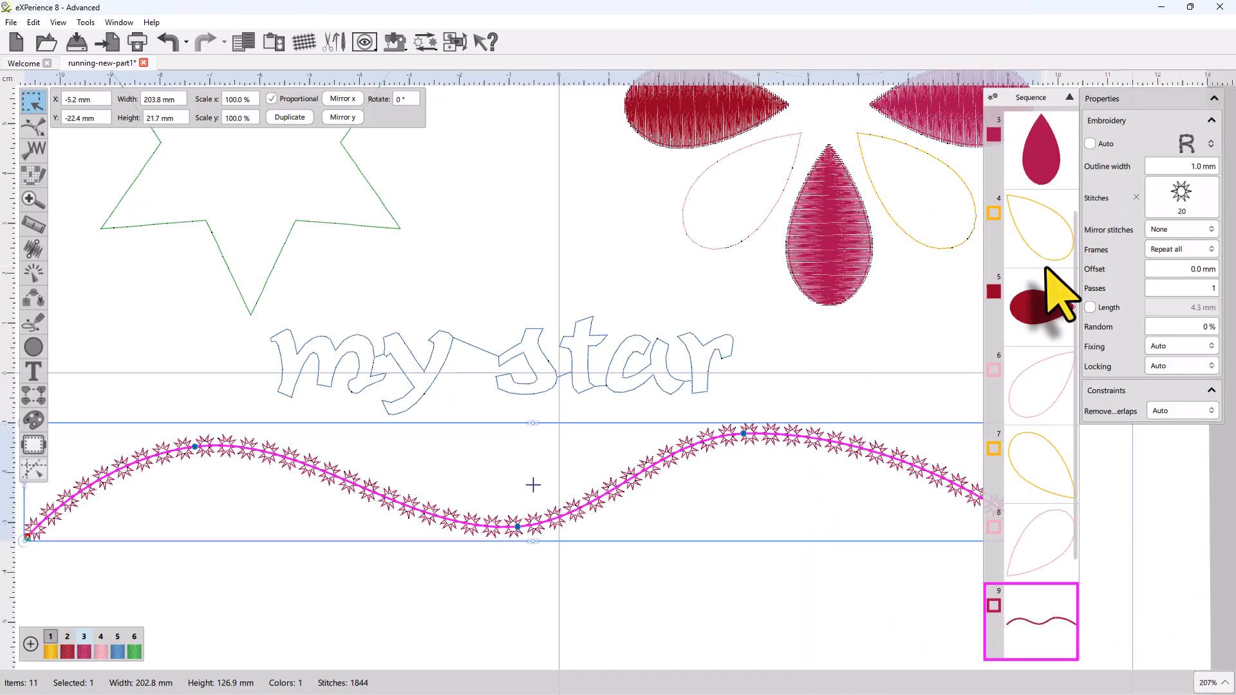
left_click(1181, 203)
left_click(1199, 174)
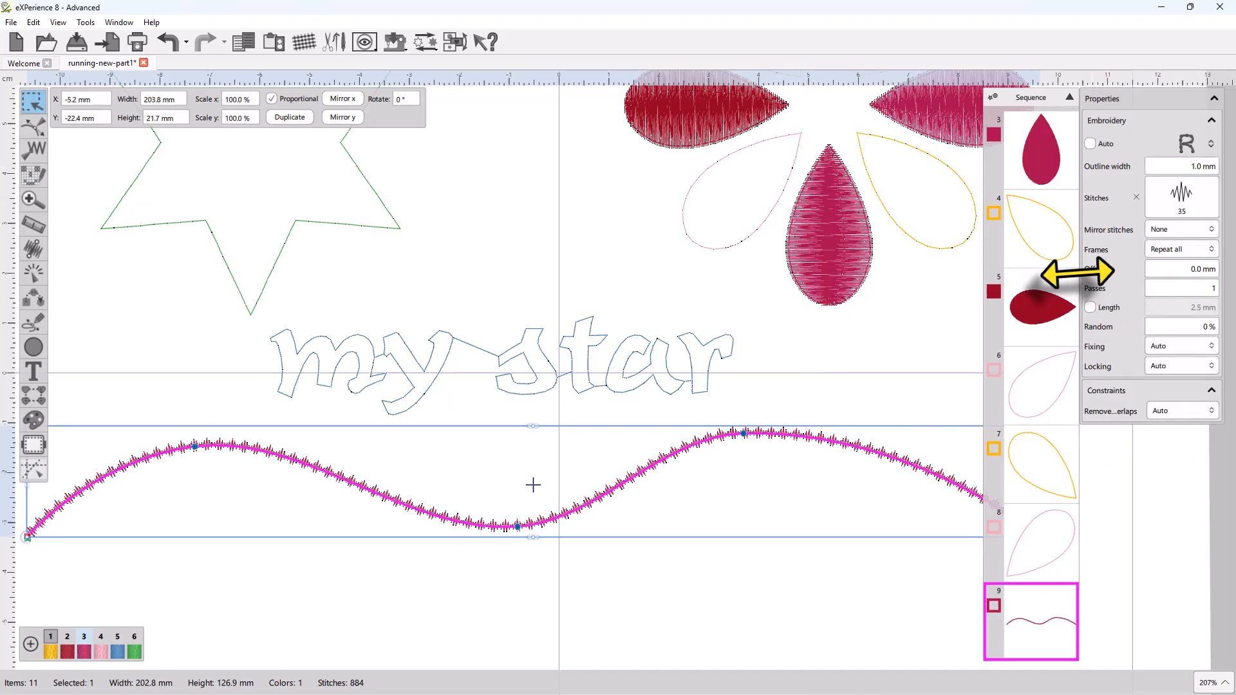
Step: Apply decorative stitch 07, the circle motif, to the wavy curve
left_click(1191, 196)
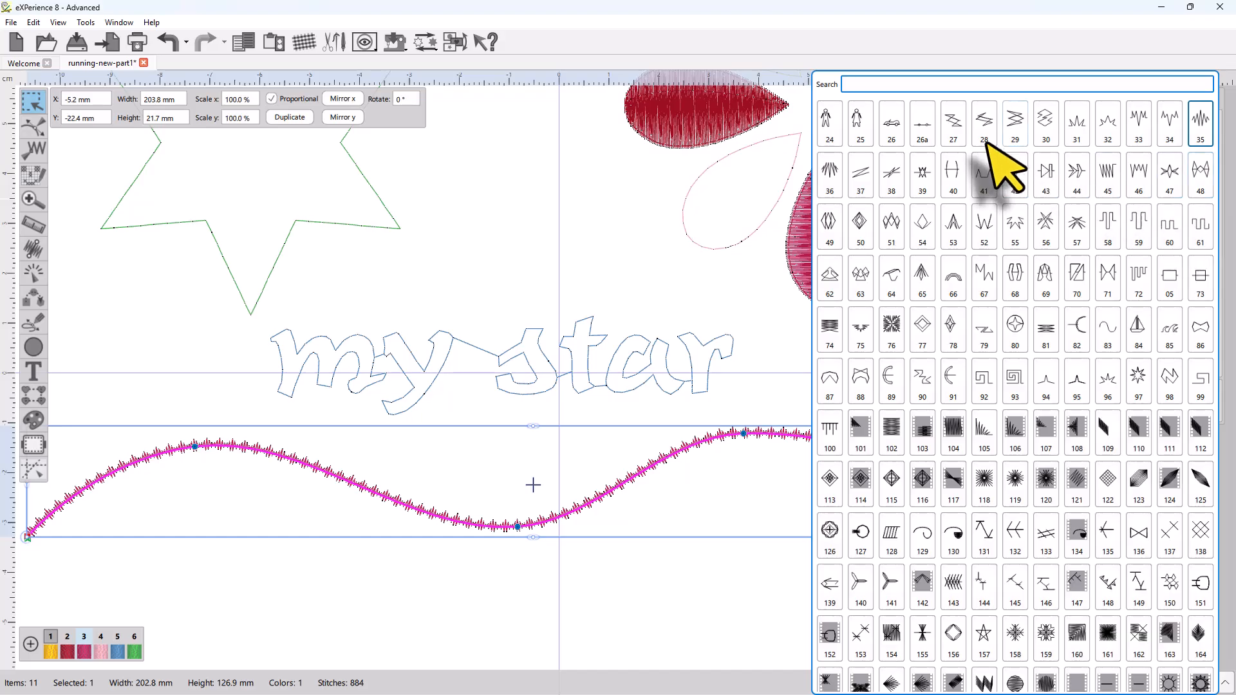
scroll(976, 149, "up", 1)
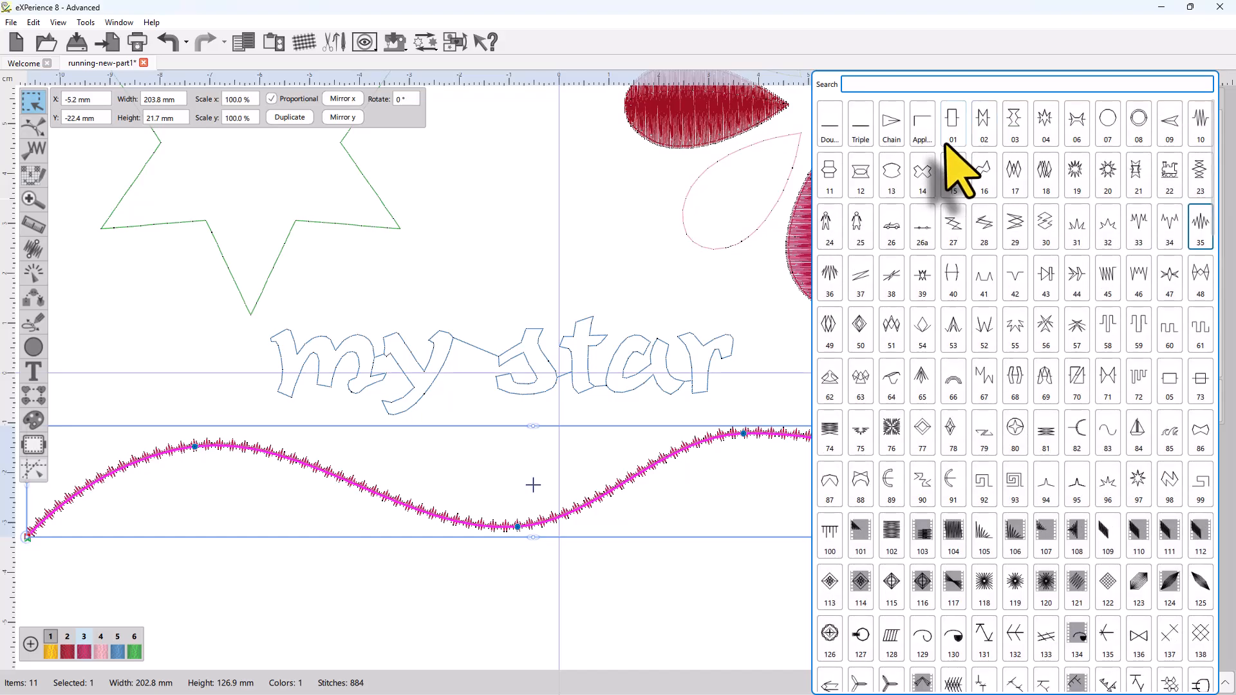
left_click(983, 126)
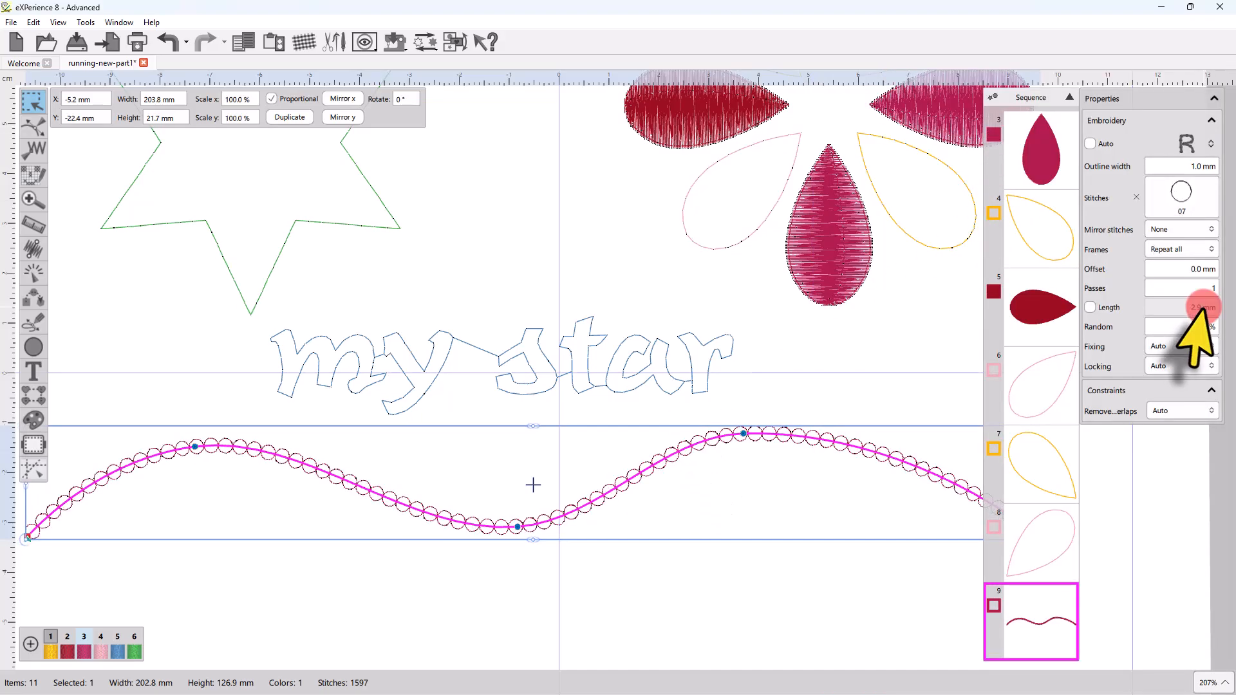
Step: Apply decorative stitch 10, the zigzag motif, to the wavy curve
left_click(1184, 199)
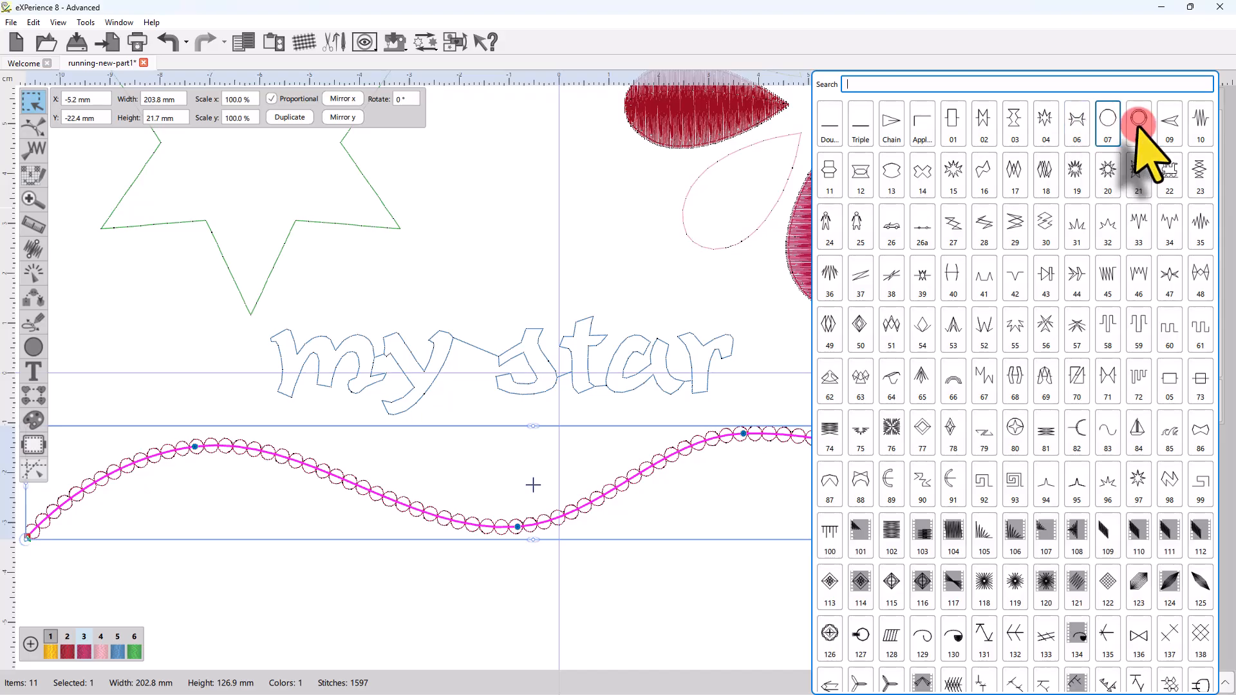
left_click(1196, 124)
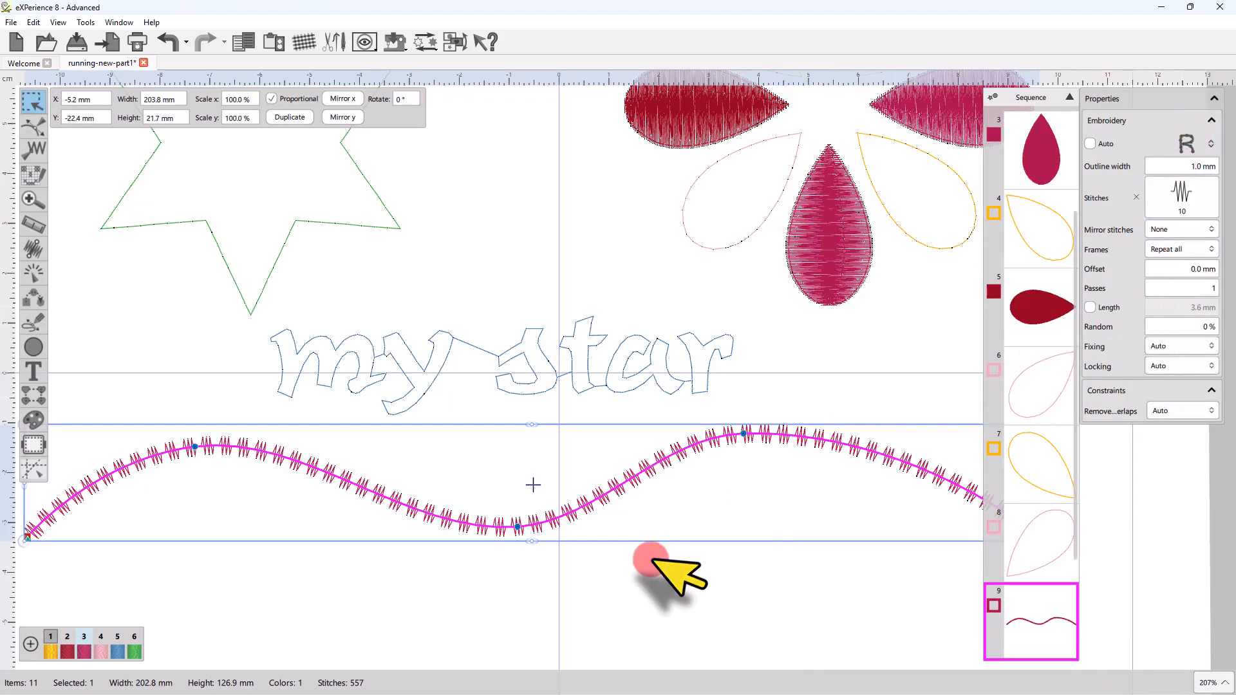
scroll(502, 524, "up", 5)
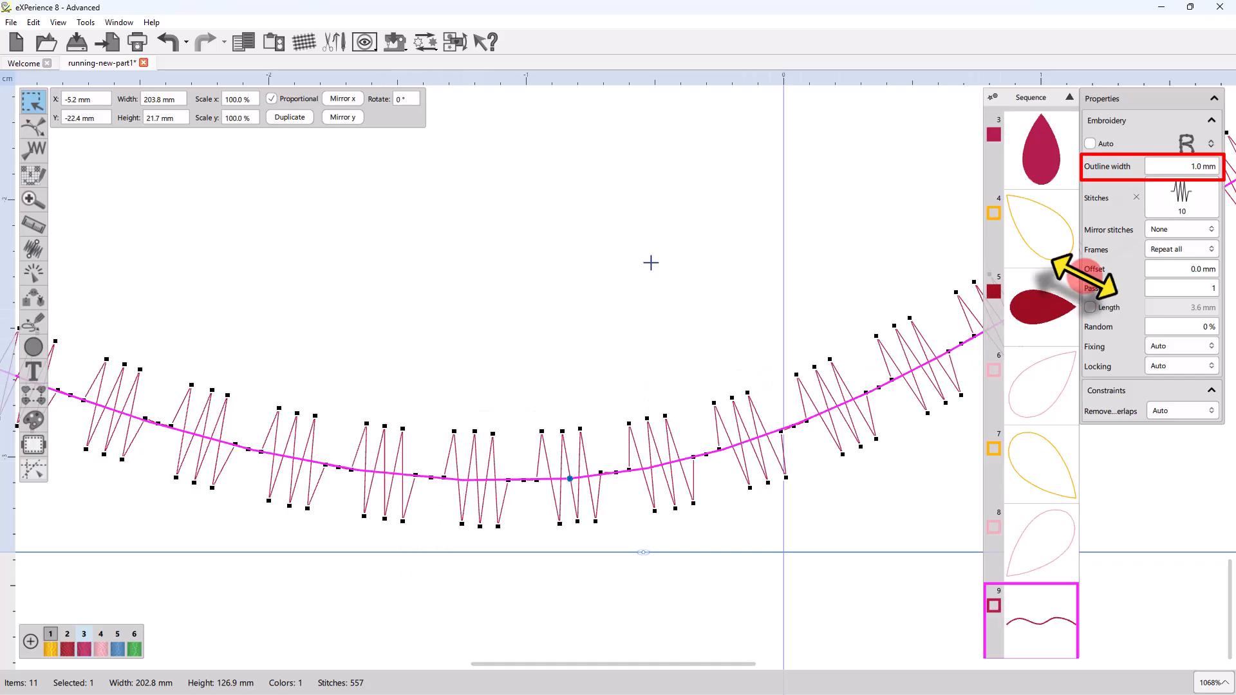
Step: Measure the height of one zigzag motif on the wavy curve in millimetres
double_click(1195, 167)
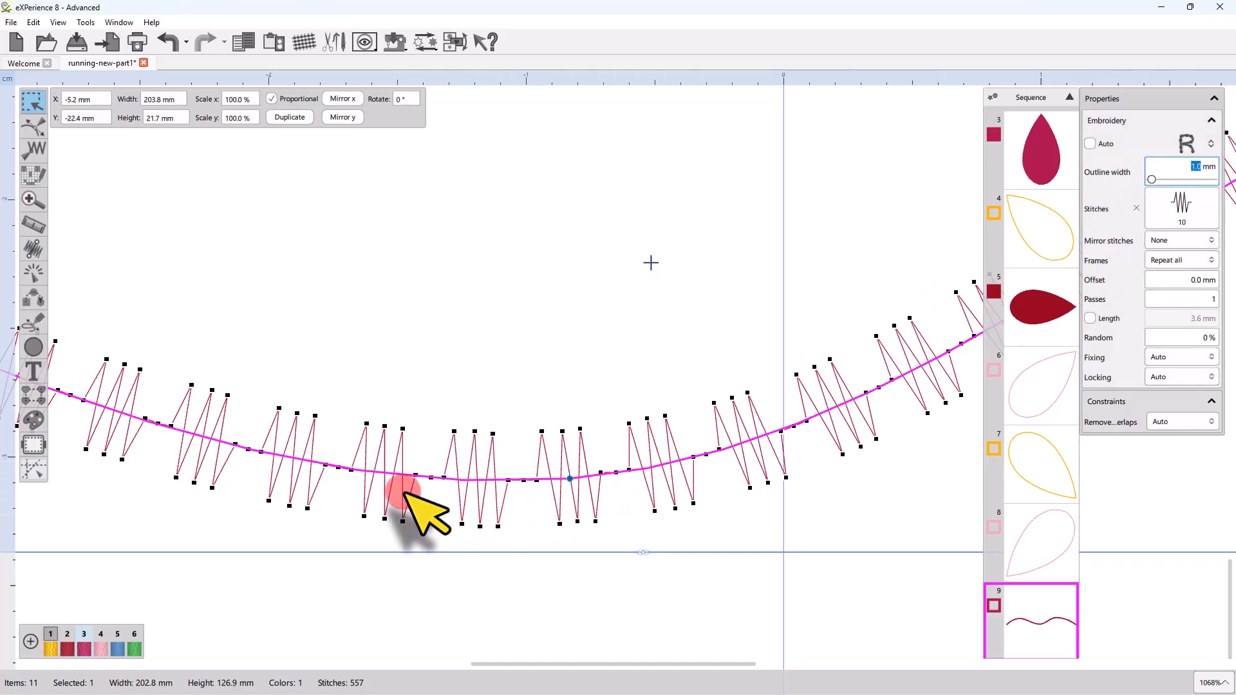
left_click(34, 225)
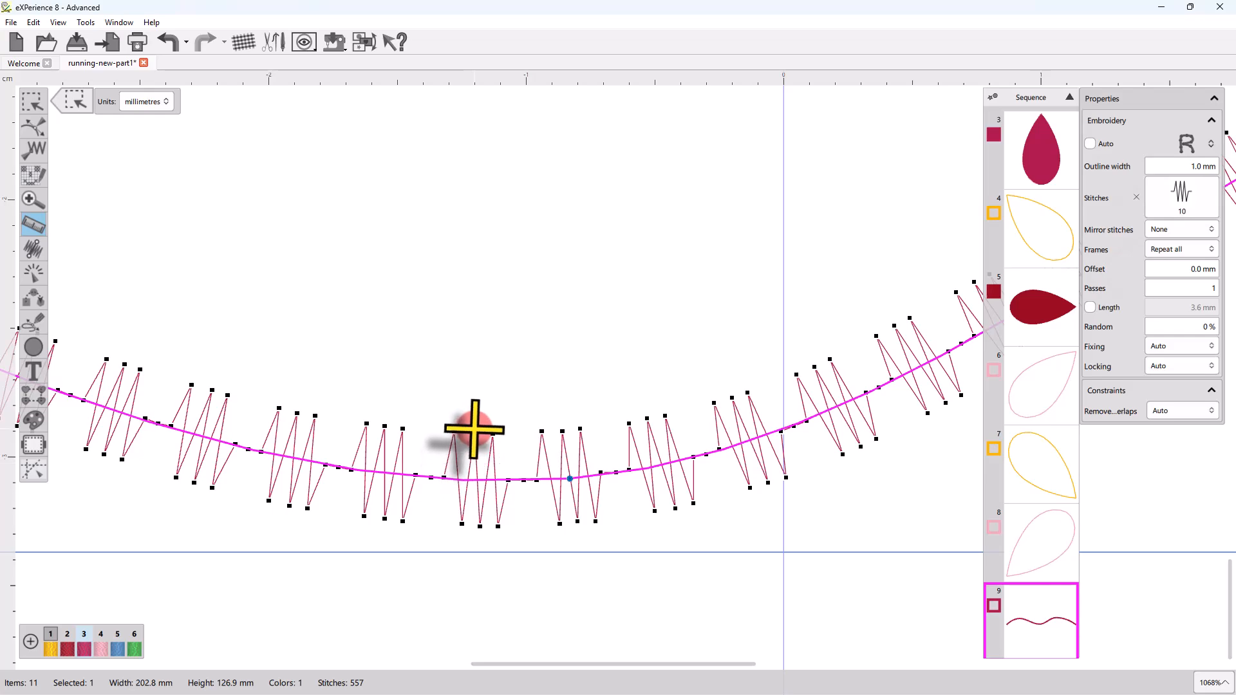
left_click_drag(474, 429, 470, 522)
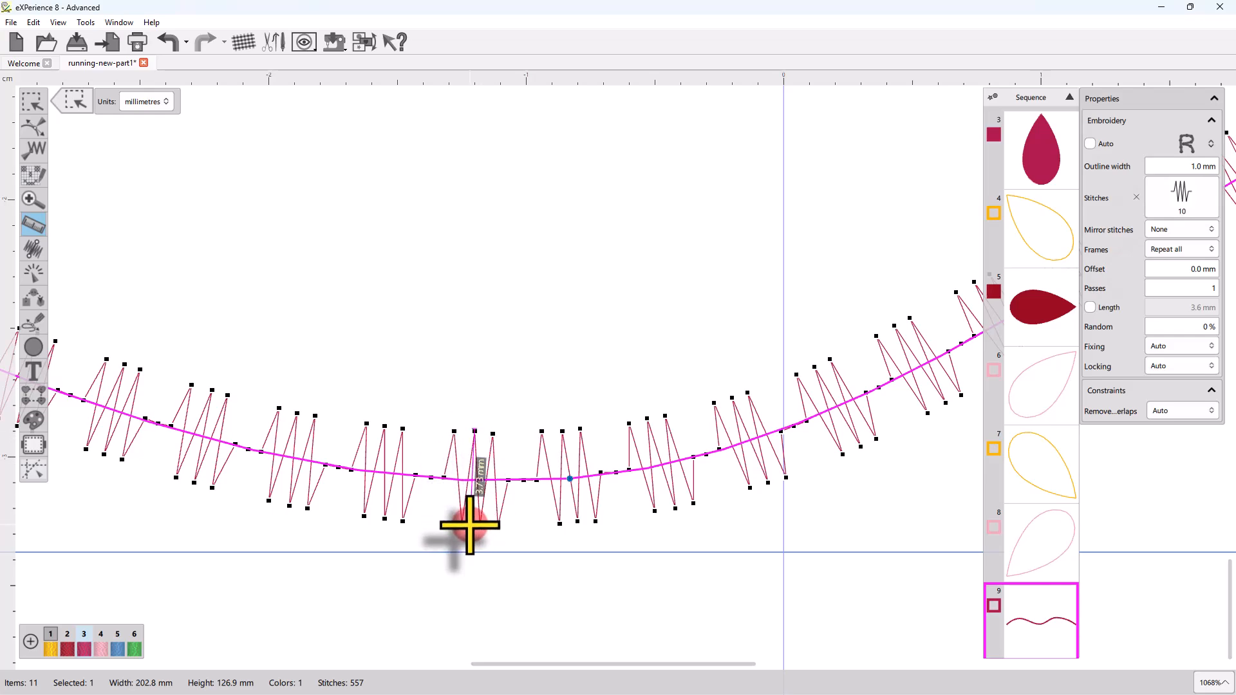
Step: Try an outline width of 5.0 mm on the wavy curve and raise it to 6.0 mm
double_click(1190, 167)
type("5")
key("Return")
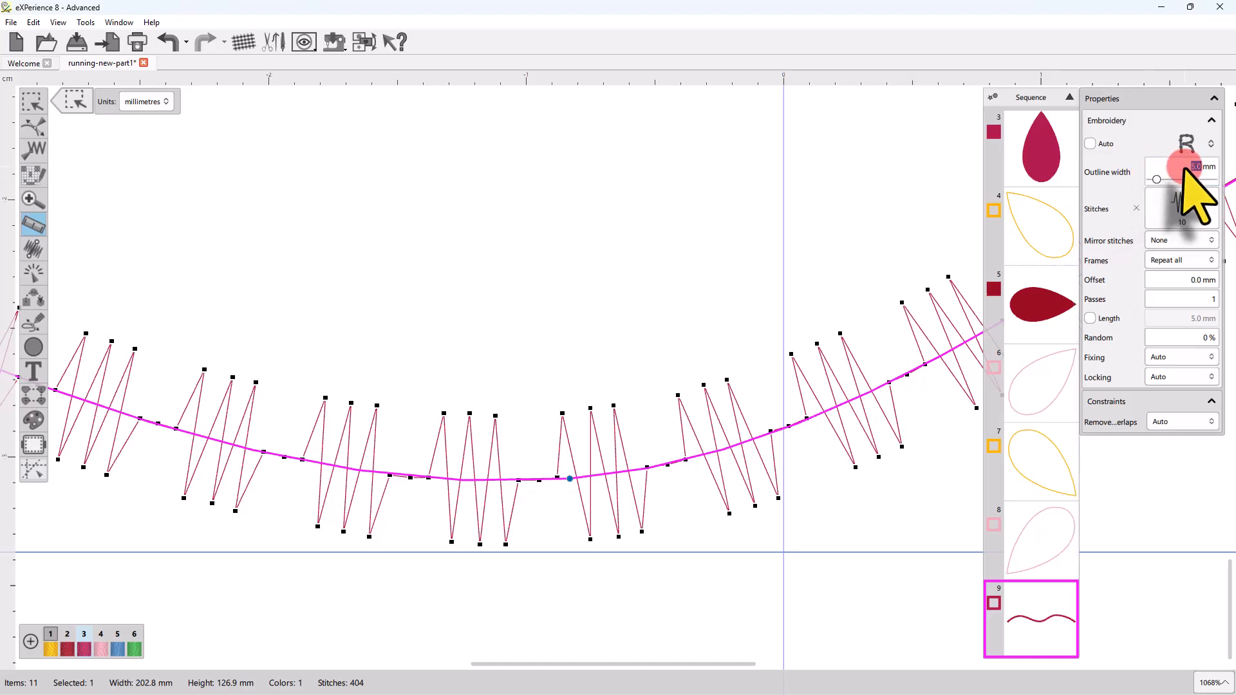
key("Return")
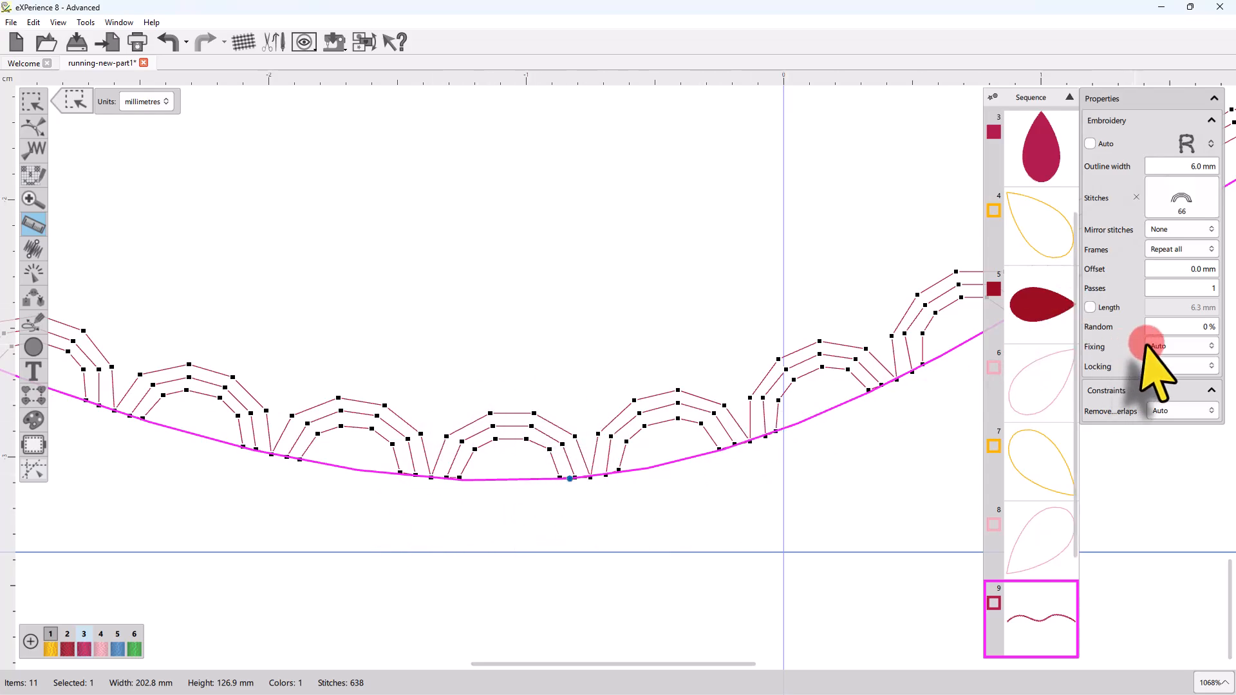
Step: Try an outline width of 7 mm on the arch-stitched curve and set it to 8 mm
left_click(1191, 167)
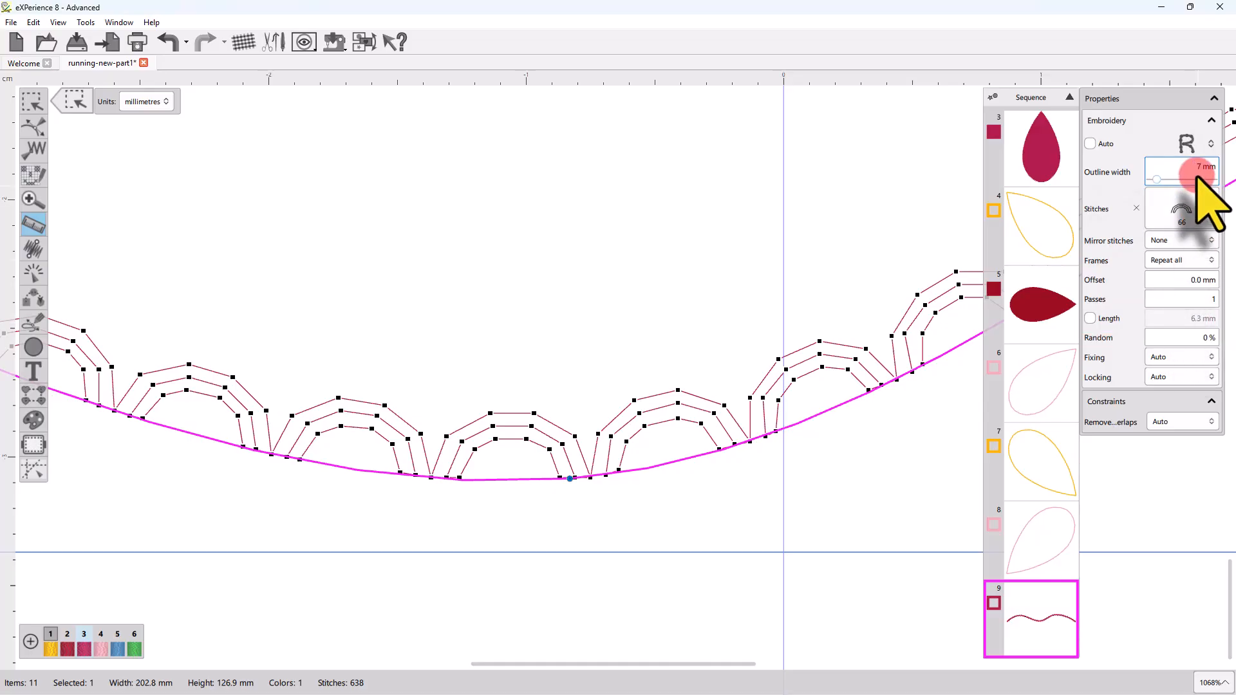
key("Return")
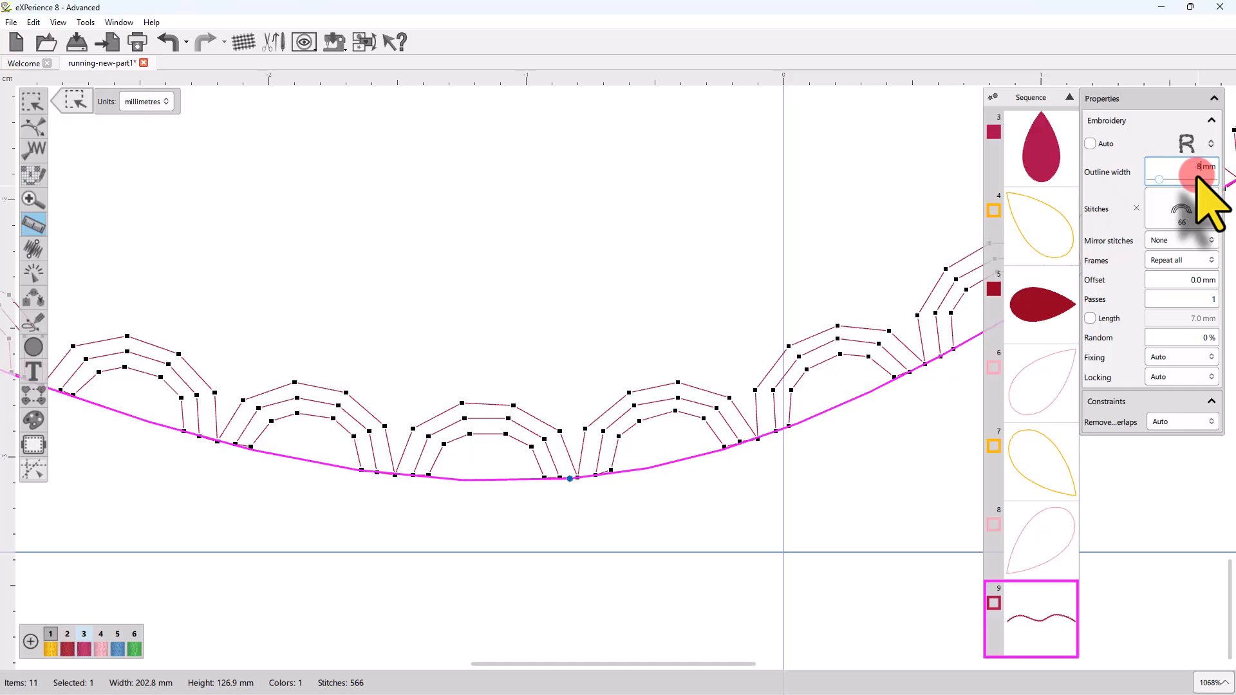
type("8")
key("Return")
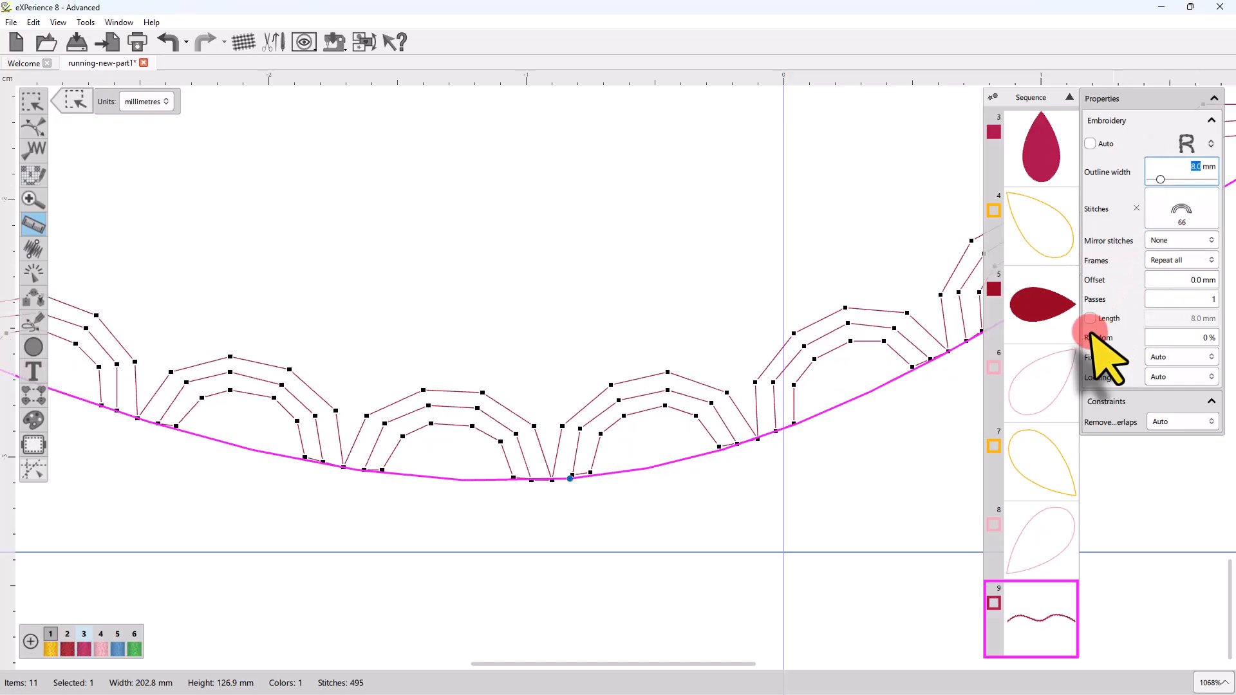
Step: Enable a custom stitch length for the arch motif, trying 10 mm before setting it to 12 mm
left_click(1122, 320)
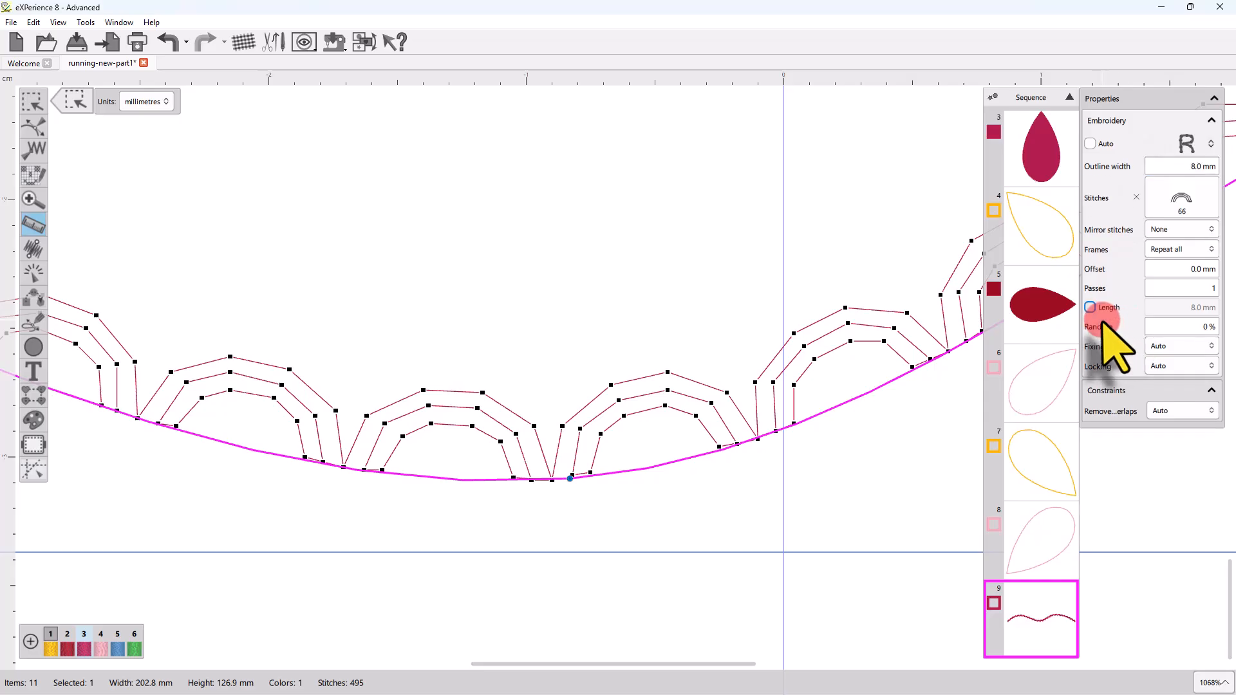
left_click(1104, 308)
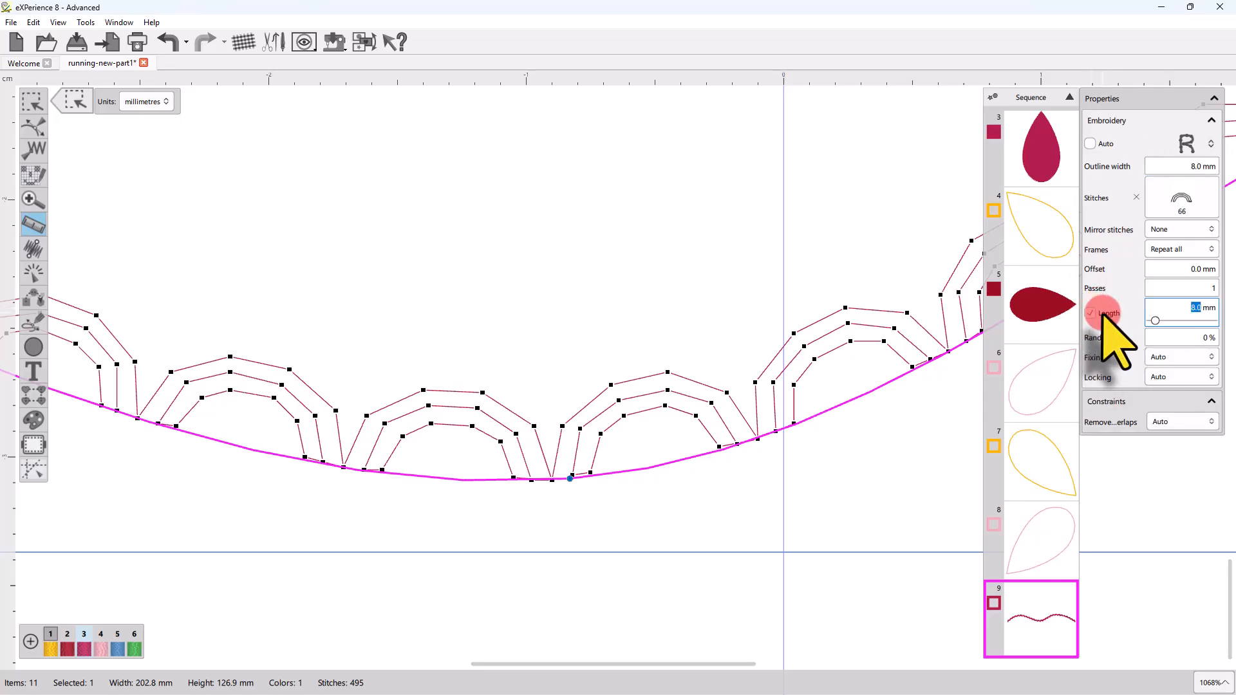
left_click(1180, 314)
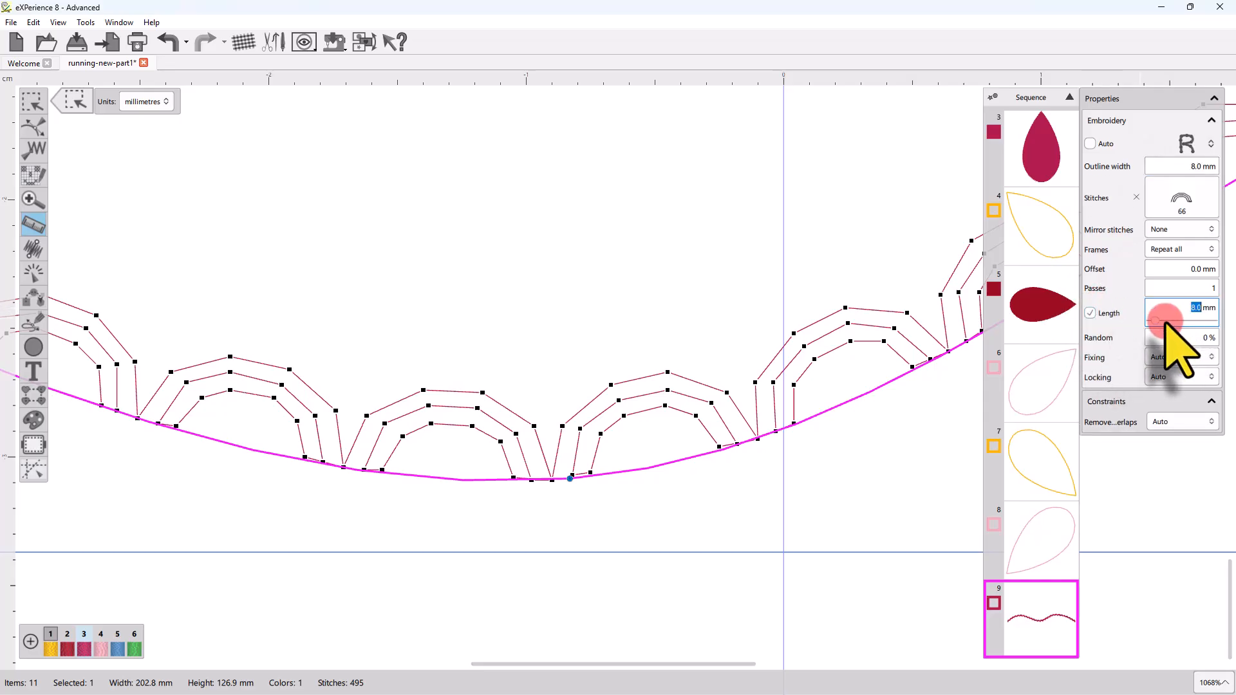
type("10")
key("Return")
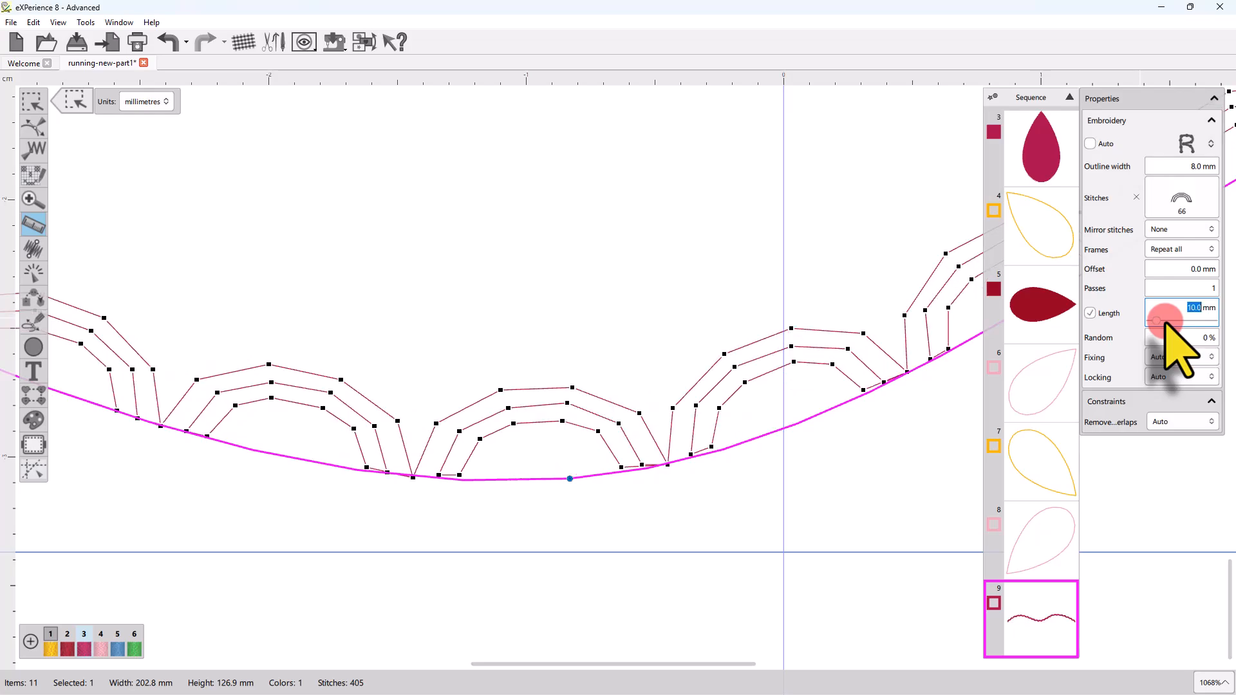
type("2")
key("Return")
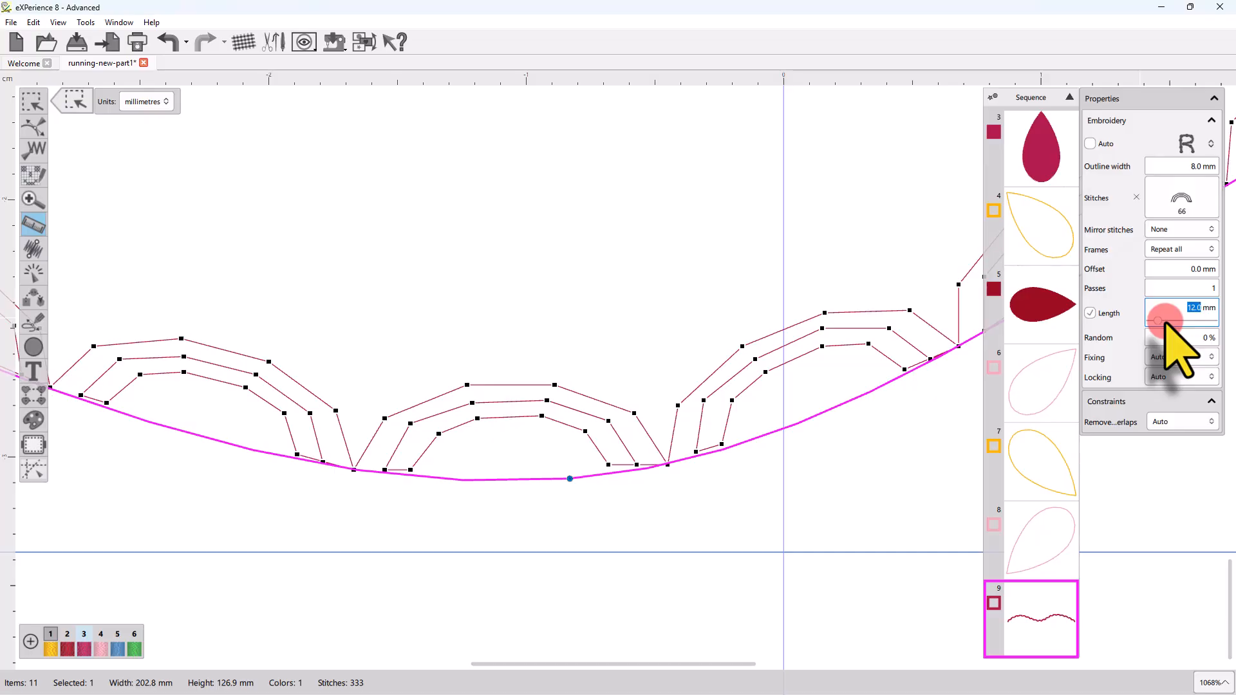
Step: Try an outline width of 5 mm on the arch motif and set it to 10 mm
left_click(1186, 167)
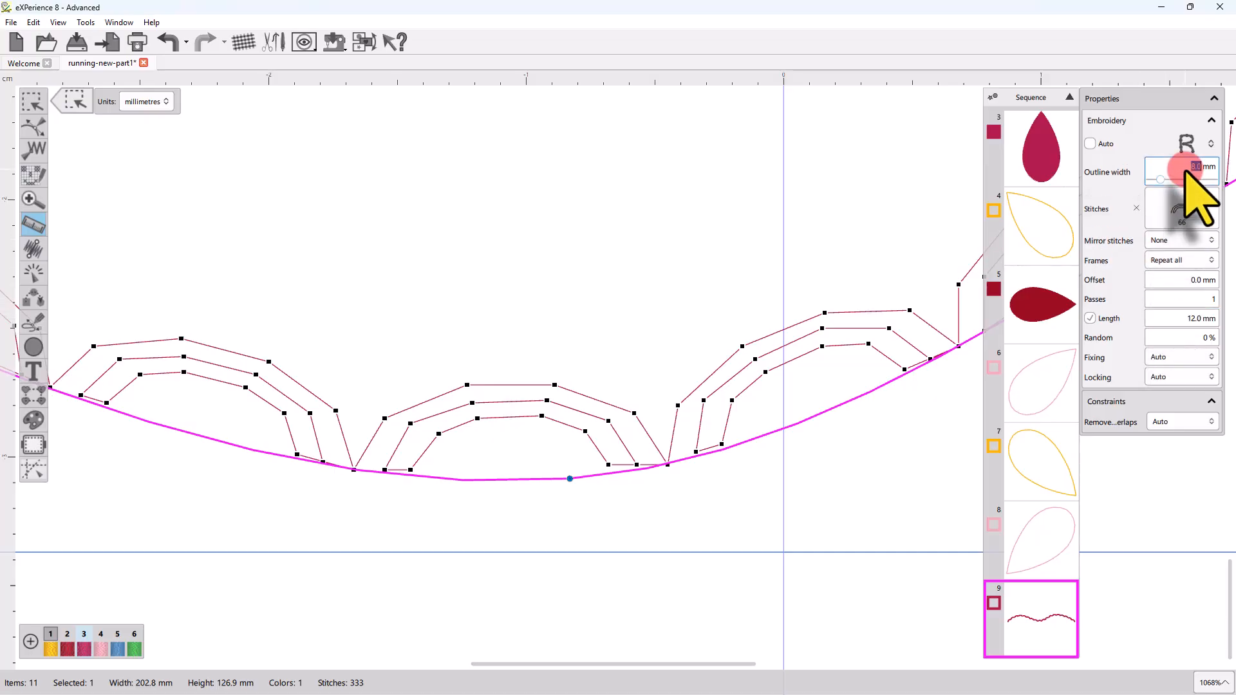
type("5")
key("Return")
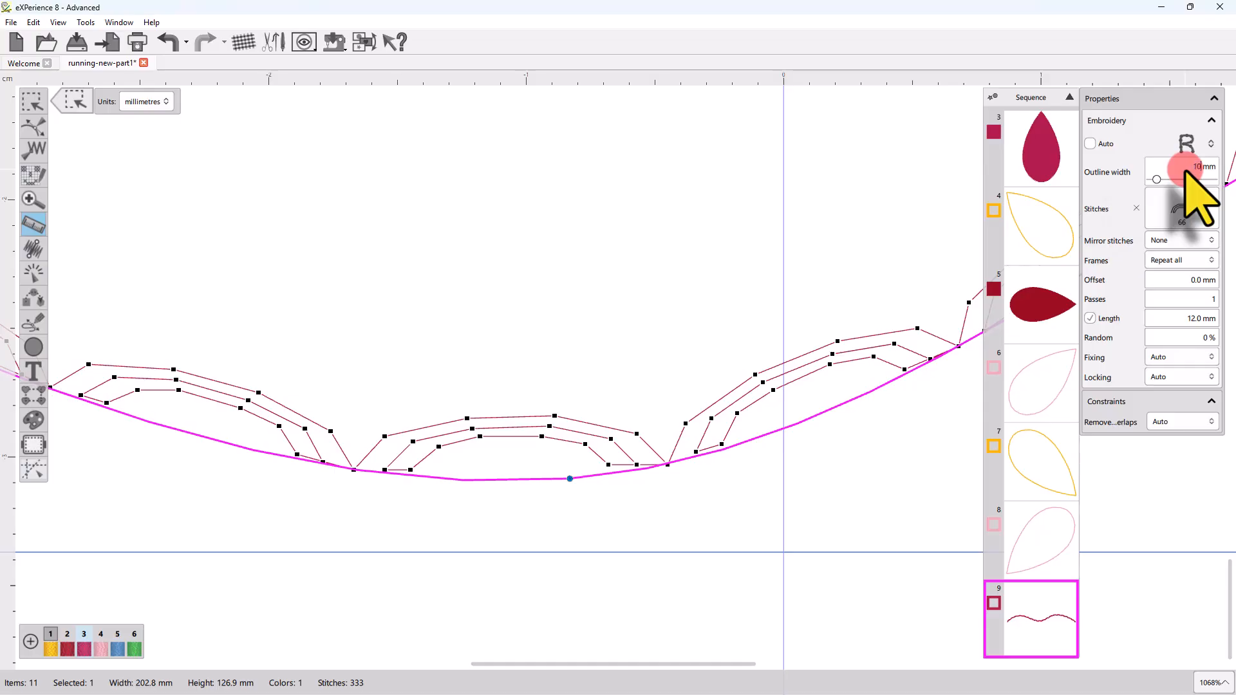
key("Return")
Step: Shorten the custom stitch length of the arch motif to 6.0 mm
left_click(1186, 314)
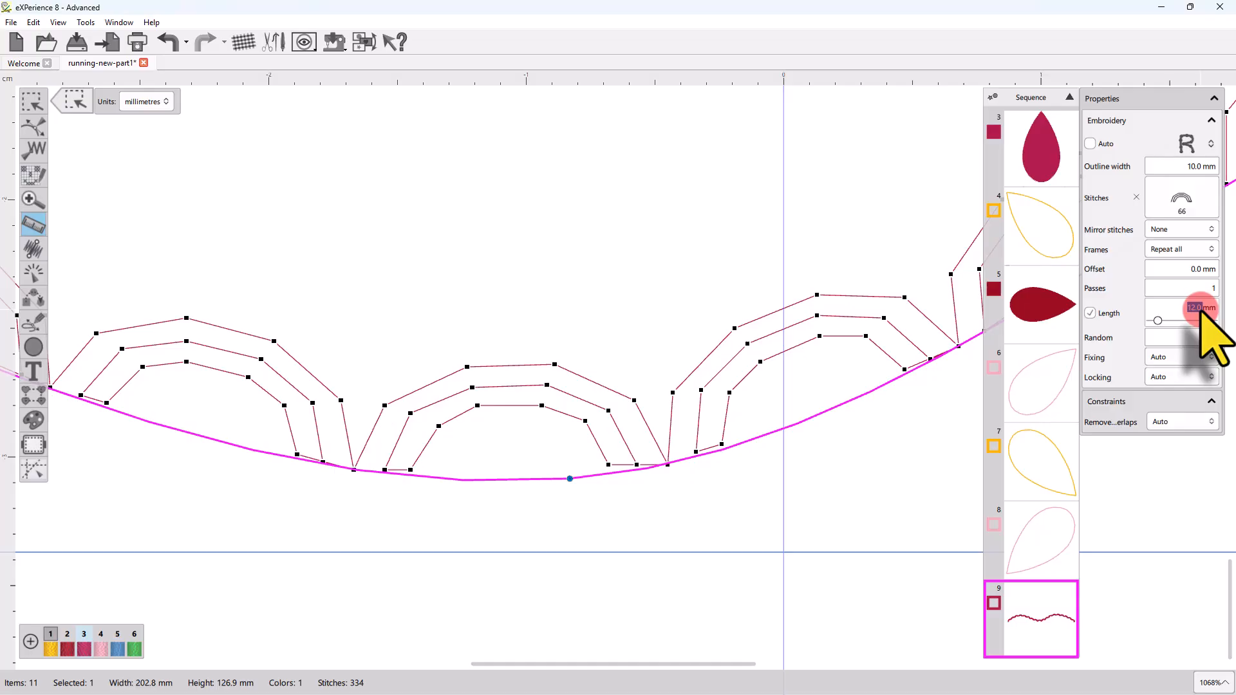
type("5")
key("Return")
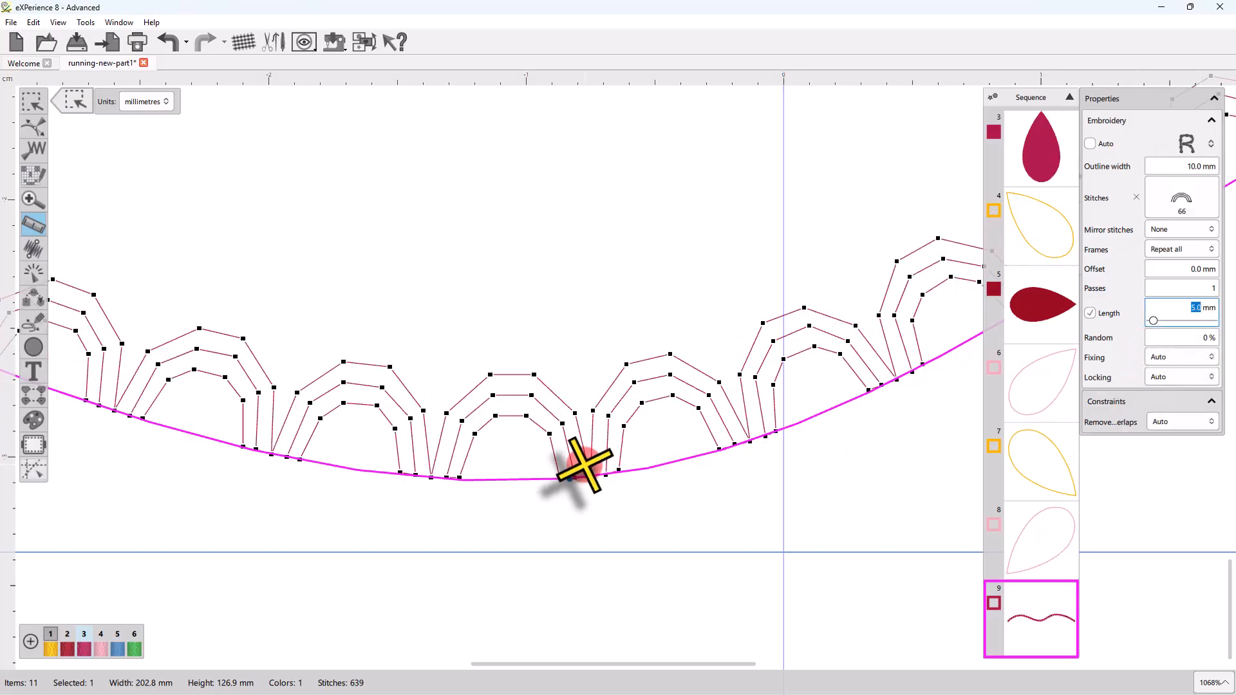
Step: Apply decorative stitch 26, the car motif, to the wavy curve
scroll(395, 475, "down", 2)
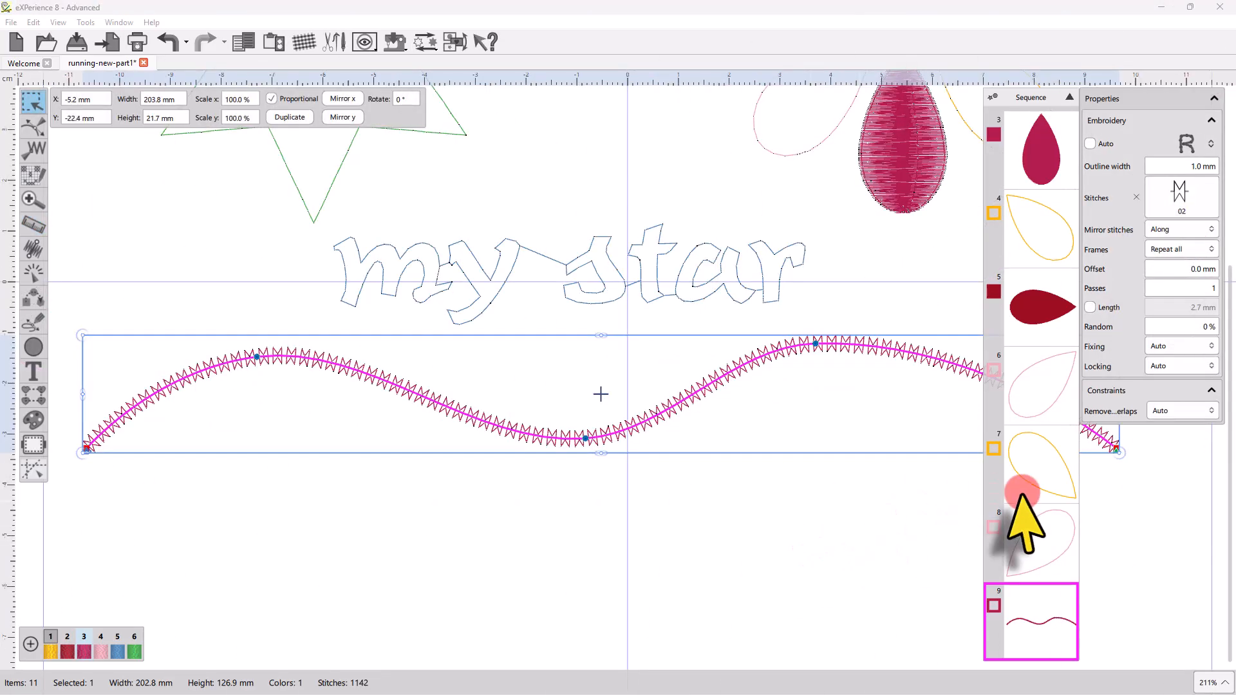
left_click(1185, 196)
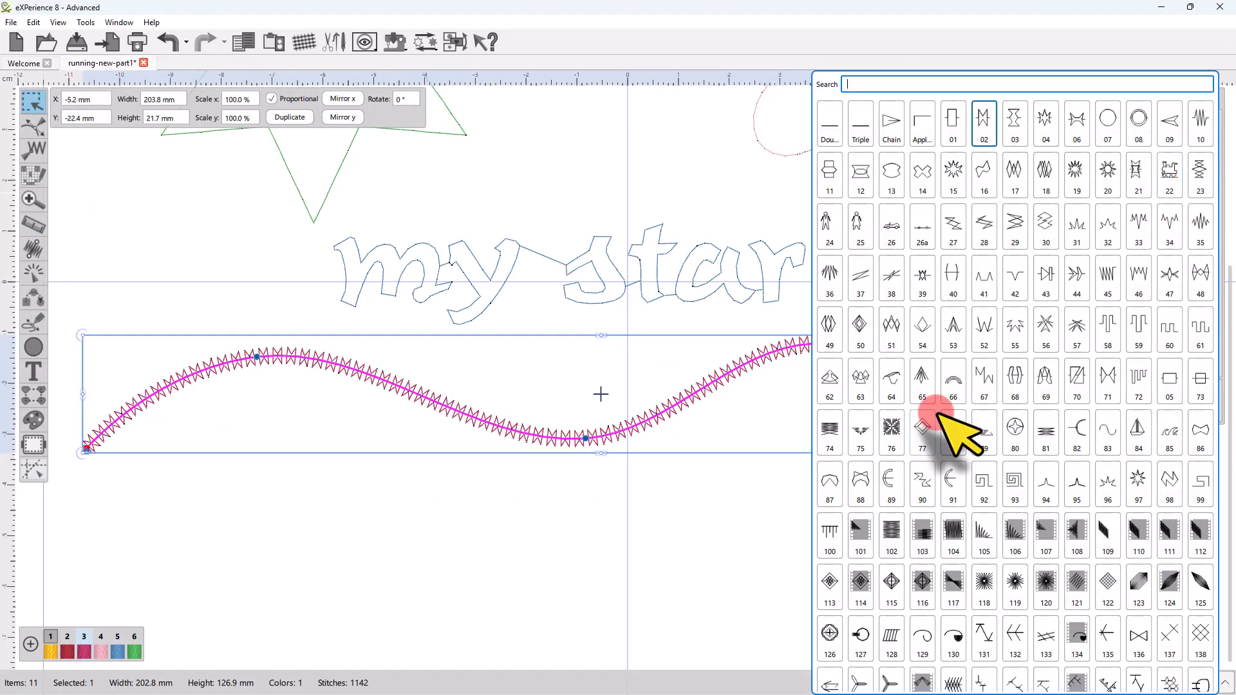
left_click(892, 230)
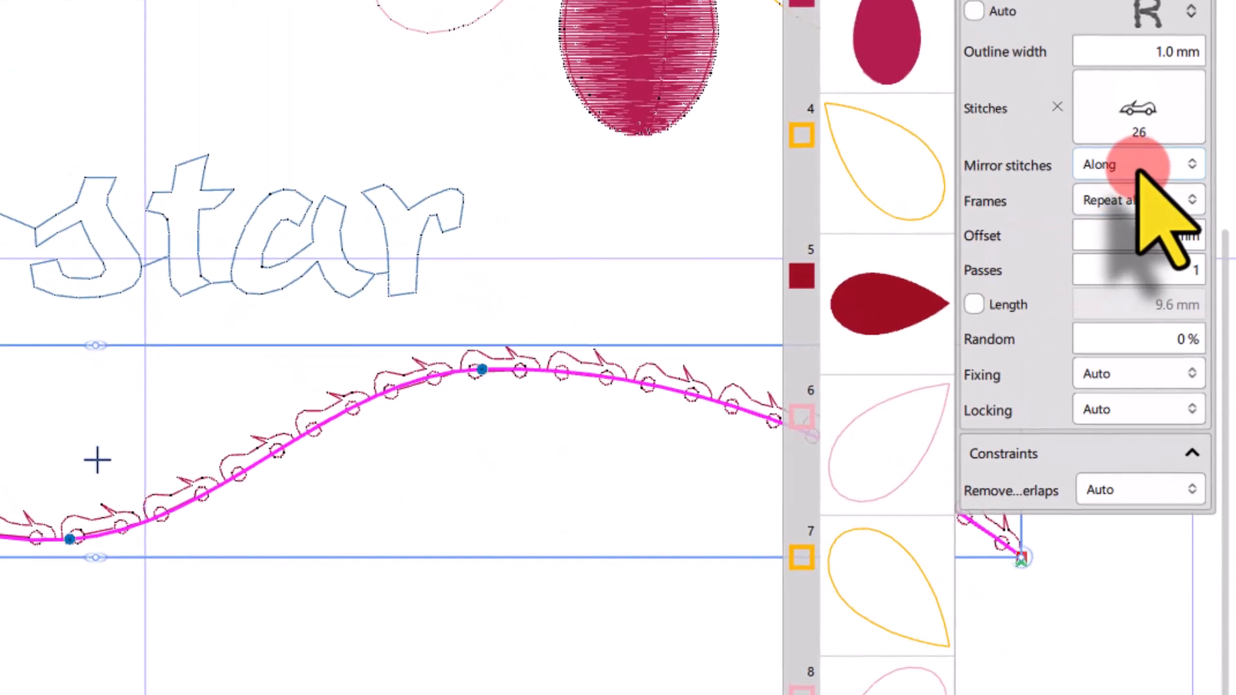
Step: Try the None, Along, Across and Both mirror options on the car motif and set mirroring back to None
left_click(1138, 168)
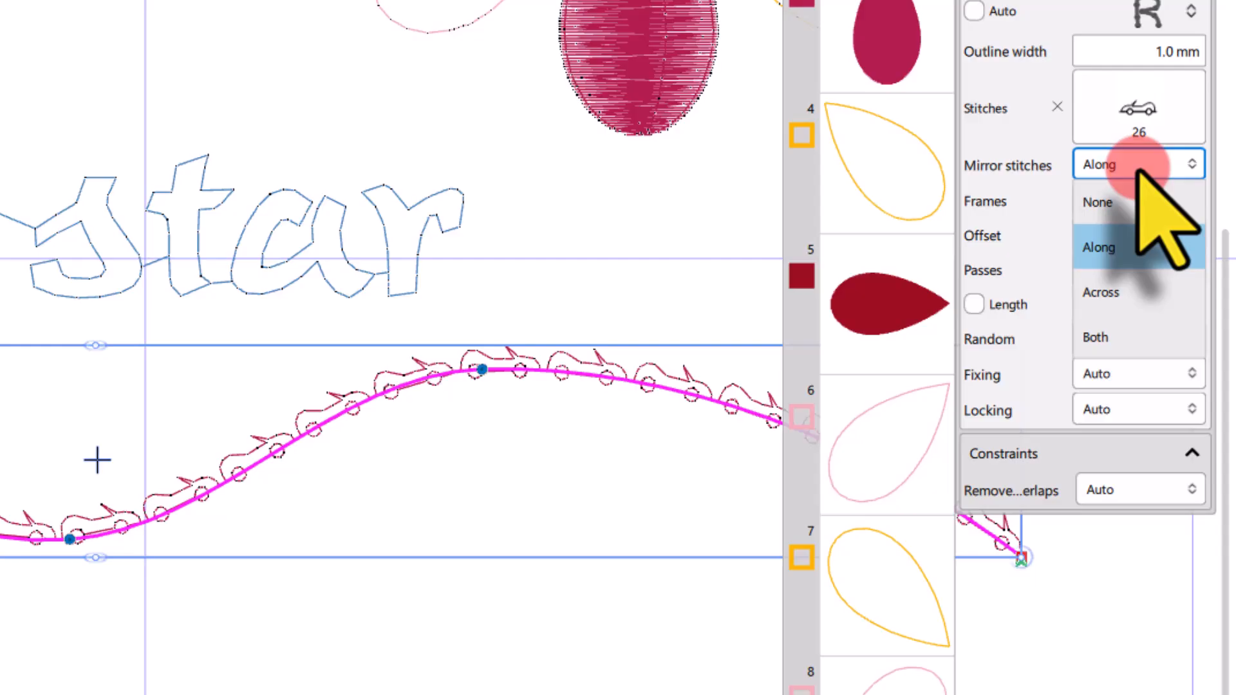
left_click(1127, 202)
left_click(1138, 165)
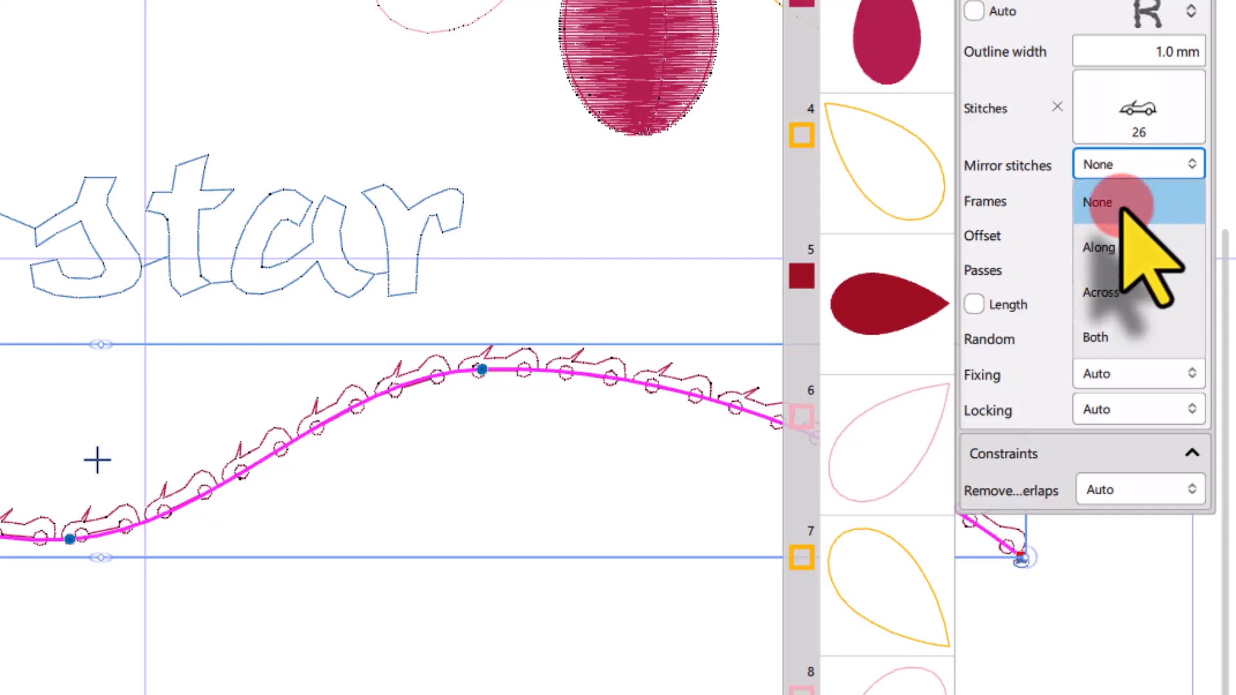
left_click(1124, 247)
left_click(1126, 166)
left_click(1124, 291)
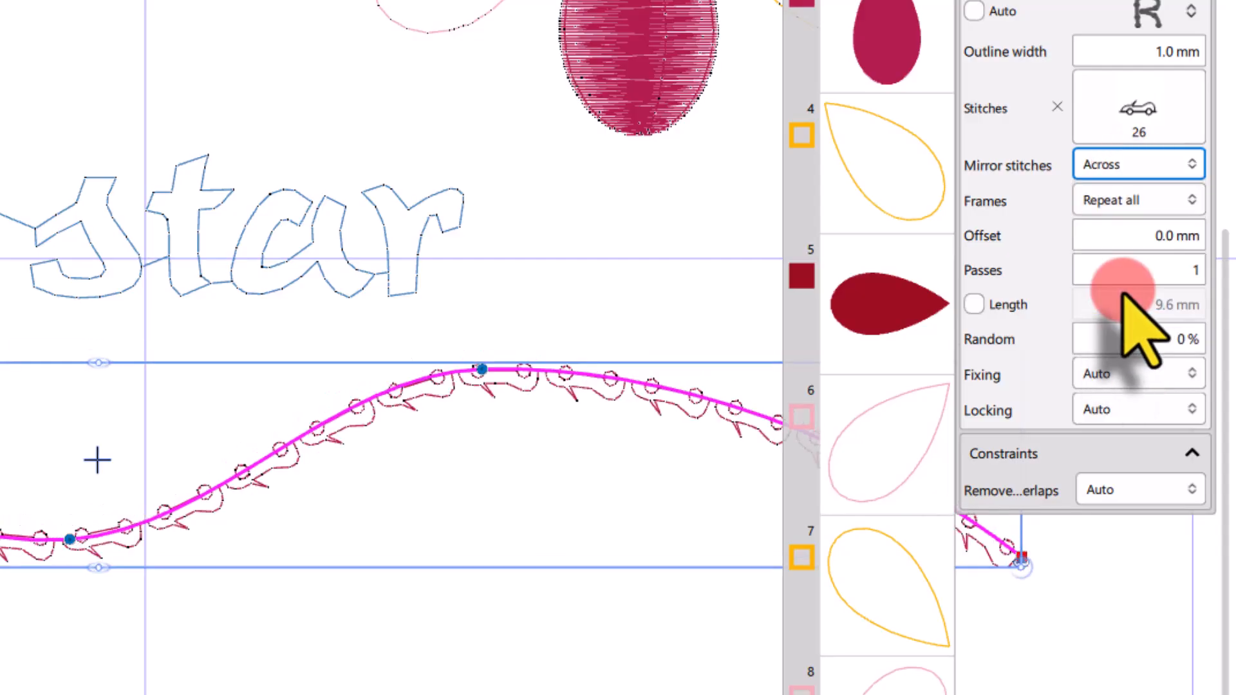
left_click(1107, 338)
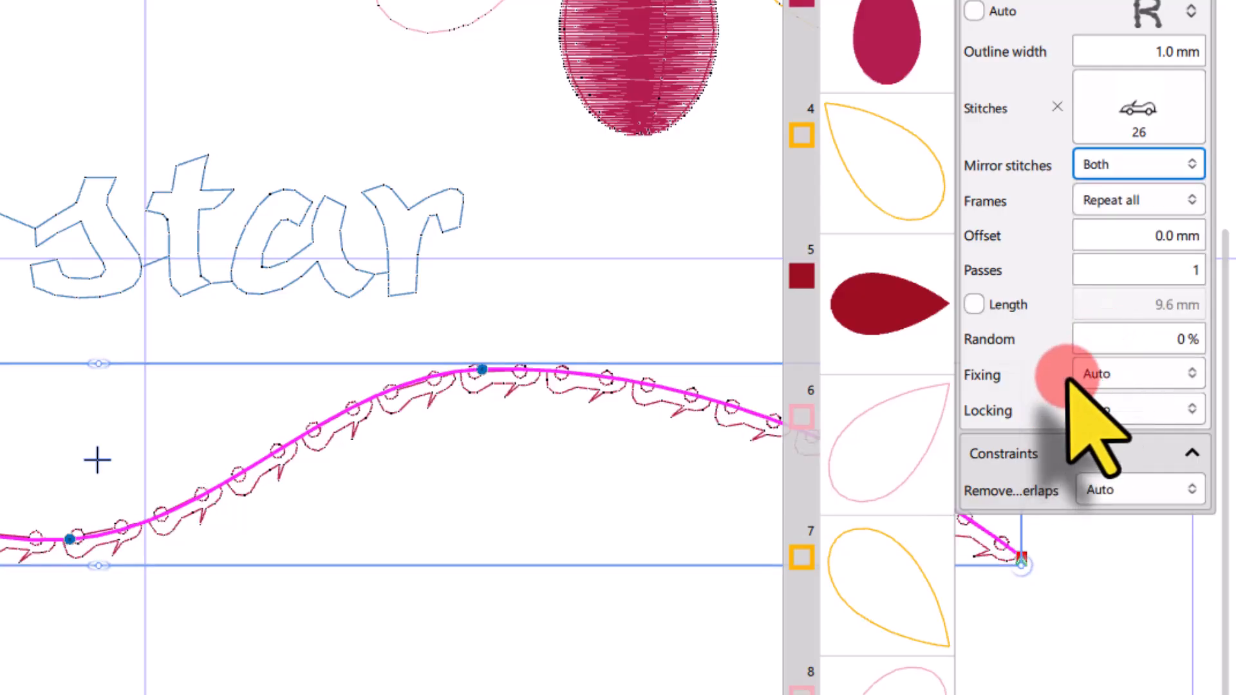
left_click(1102, 201)
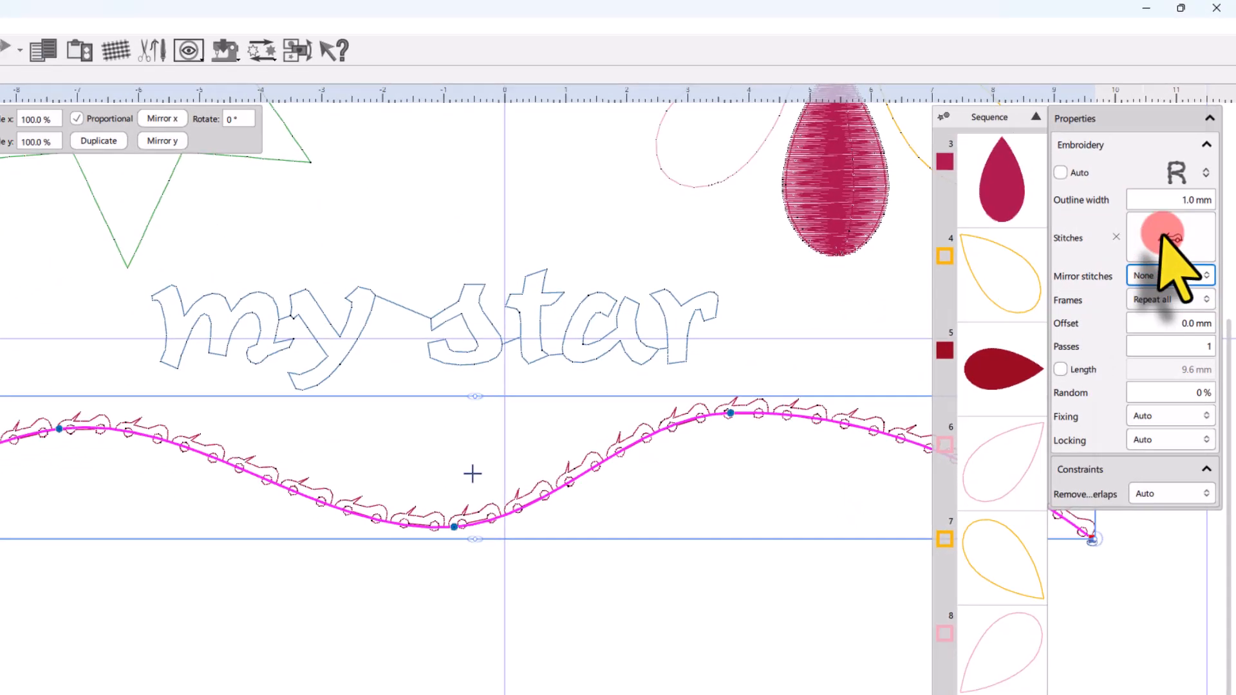
Step: Try multi-frame decorative stitch 166 on the wavy curve and replace it with stitch 177, the cog motif
left_click(1165, 238)
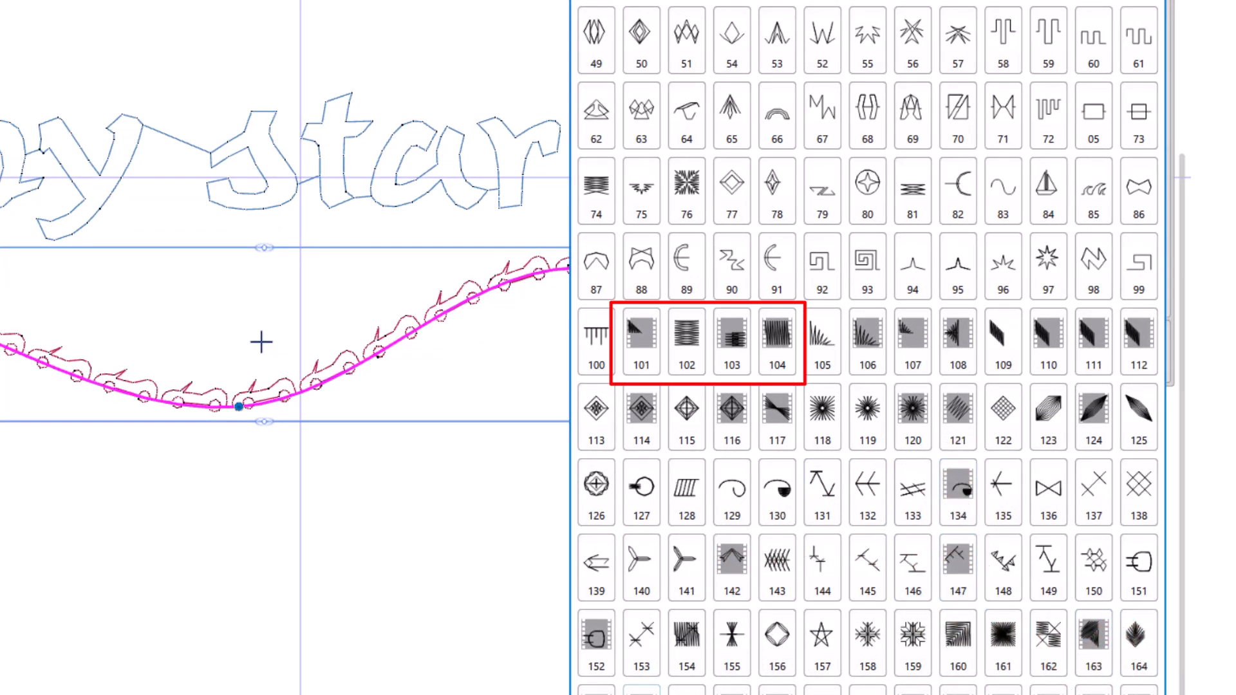
left_click(641, 692)
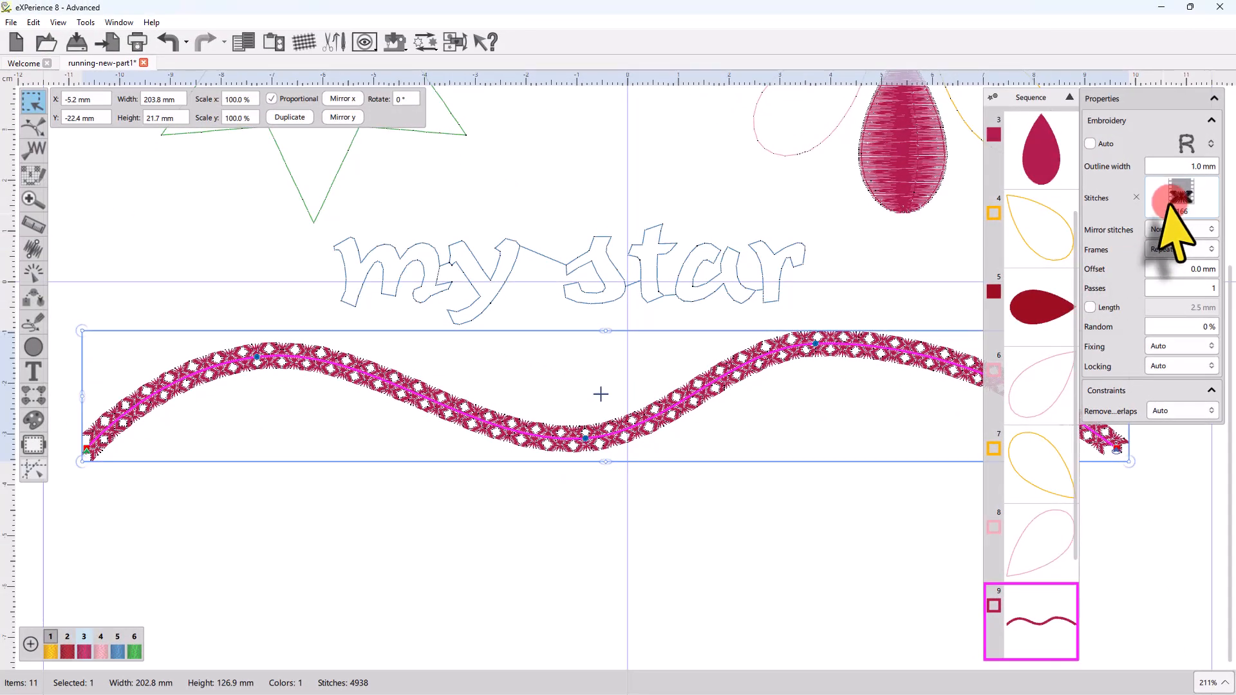
left_click(1168, 203)
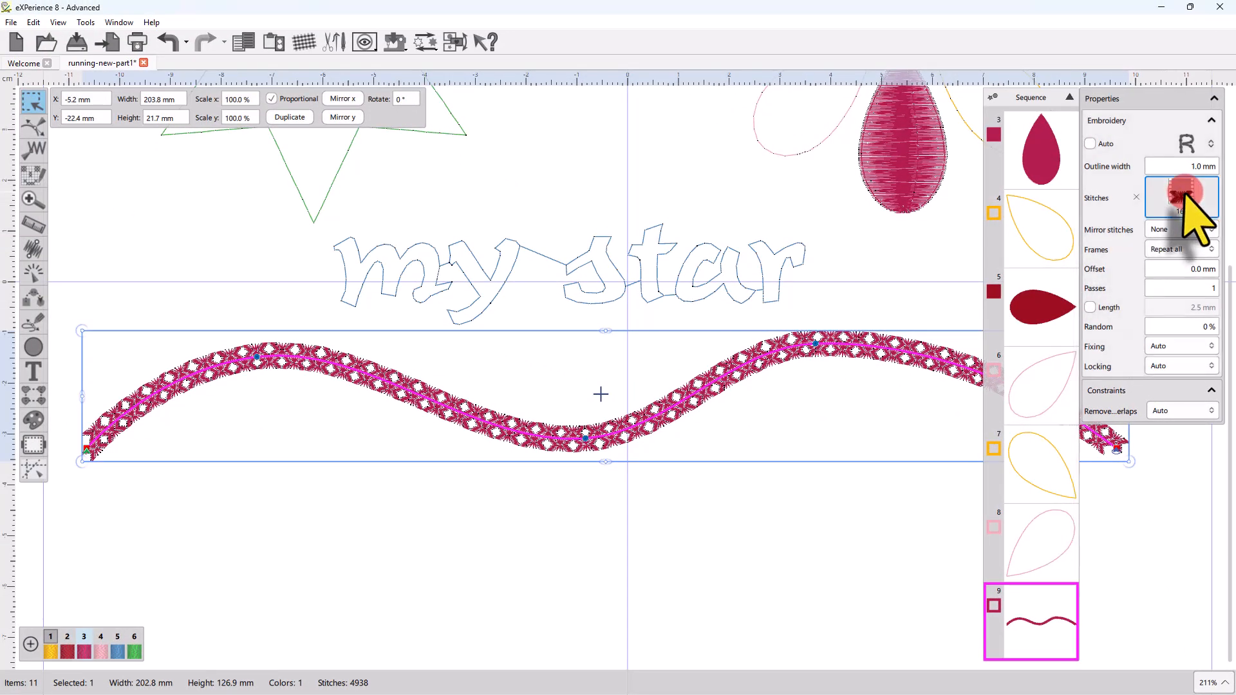
left_click(1197, 161)
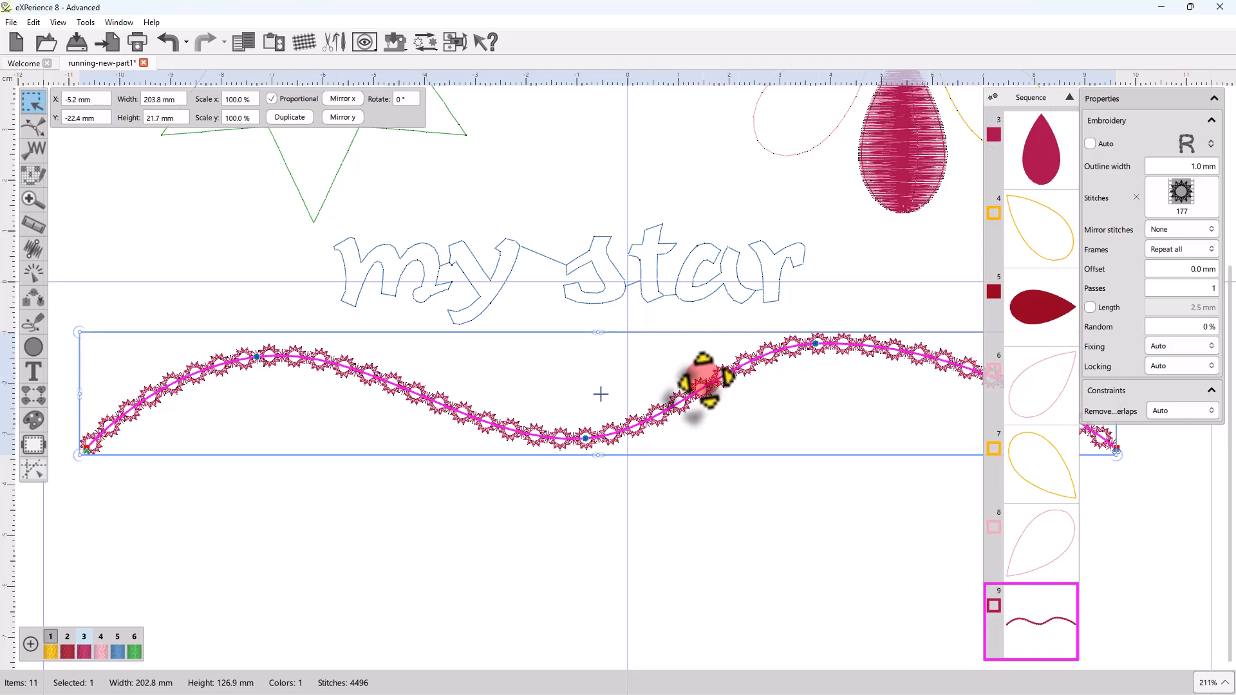
Step: Set the frame repetition of the cog motif to Repeat middle after reselecting Repeat all
left_click(1191, 251)
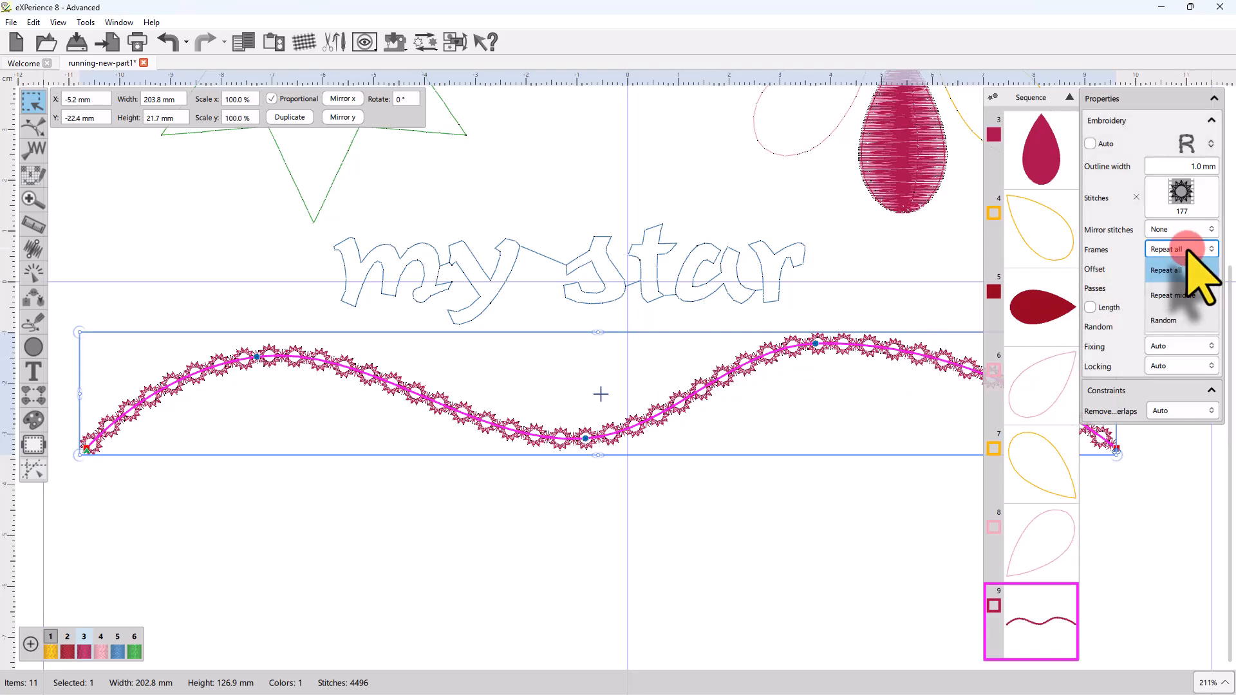
left_click(1167, 270)
left_click(1169, 253)
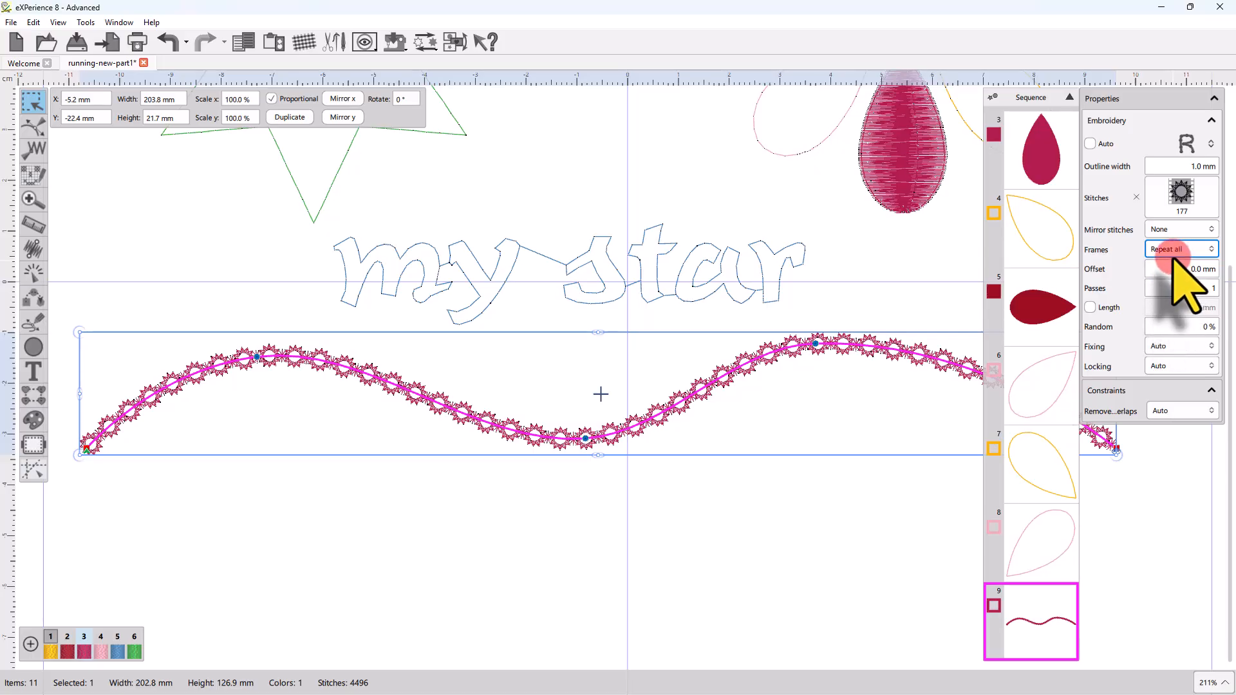
left_click(1170, 289)
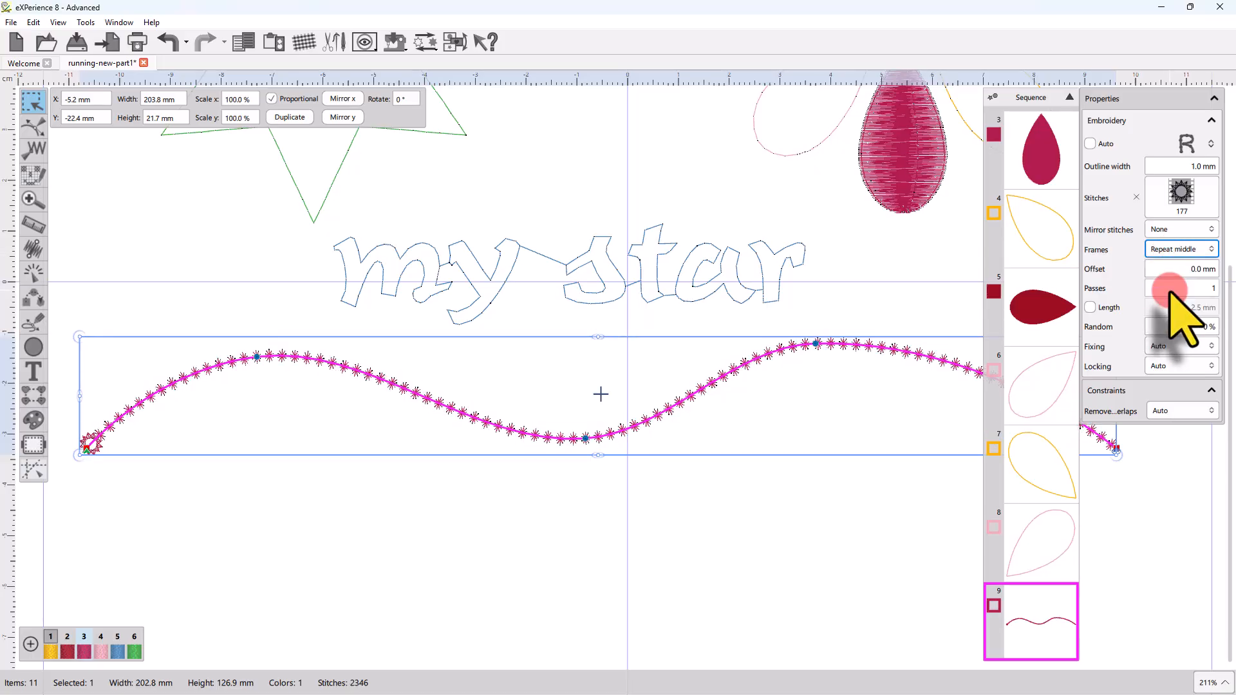
Step: Set the frame repetition of the wavy curve's cog motif to Random
left_click(1173, 249)
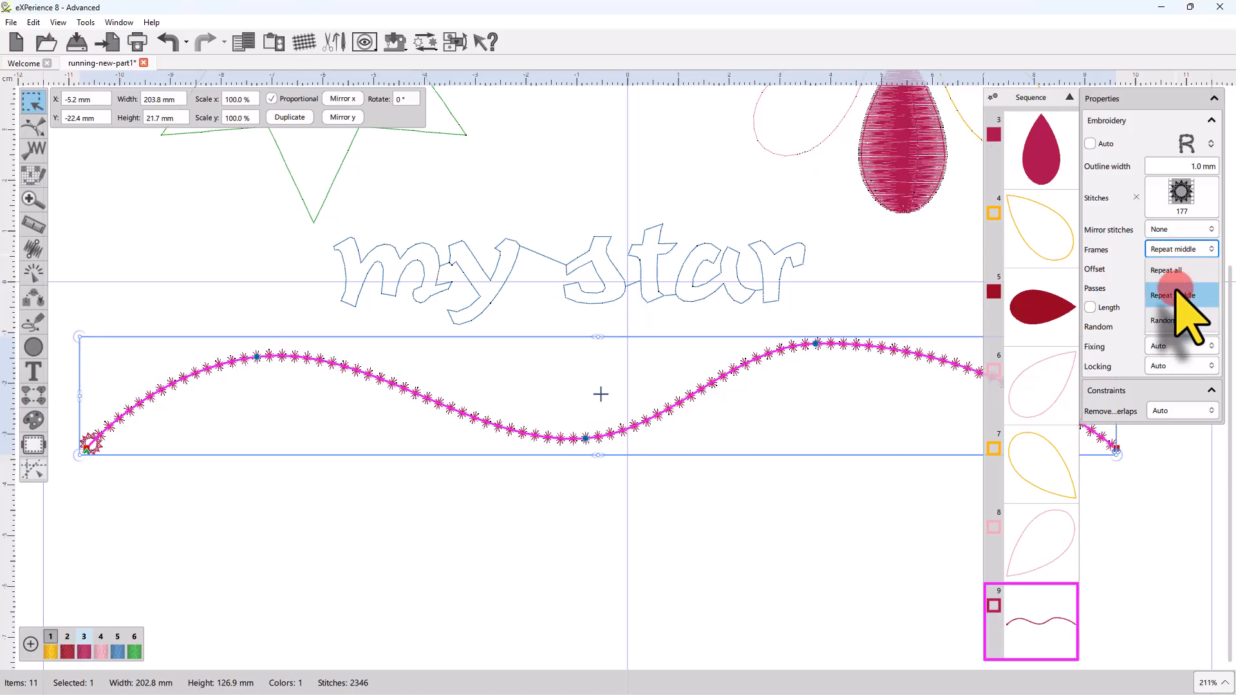
left_click(1164, 320)
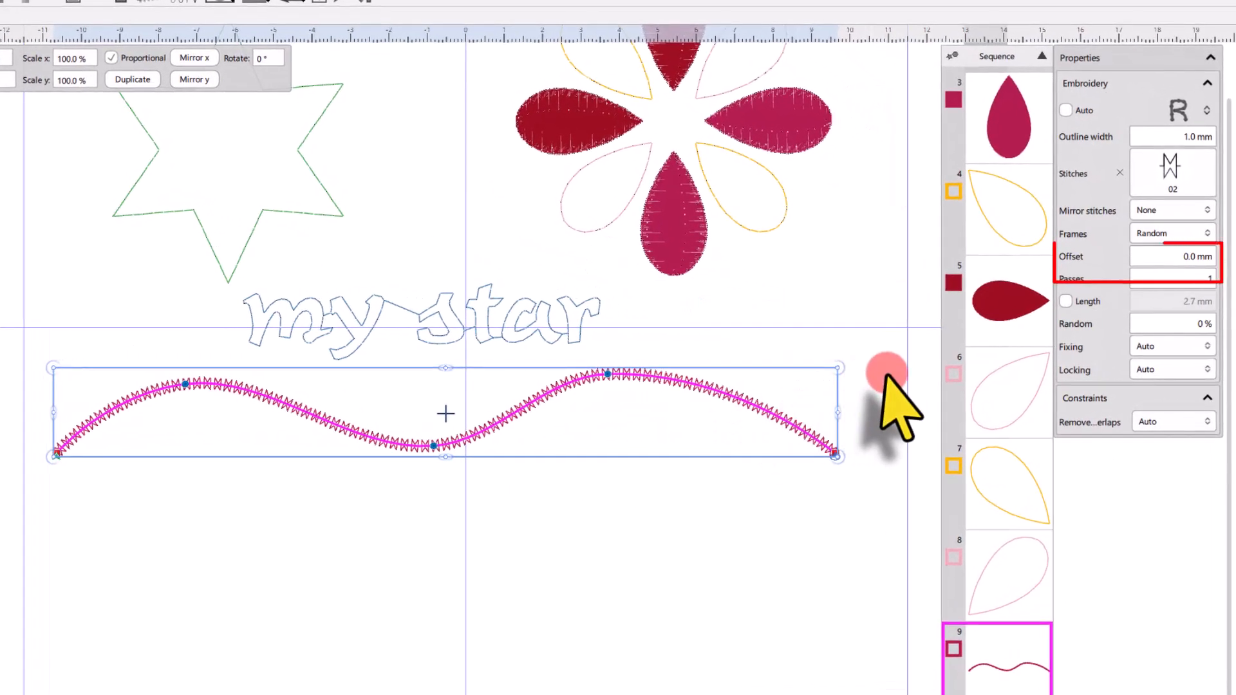
Step: Try a positive offset and an offset of -2.0 mm for decorative stitch 02 on the wavy curve
left_click(1196, 257)
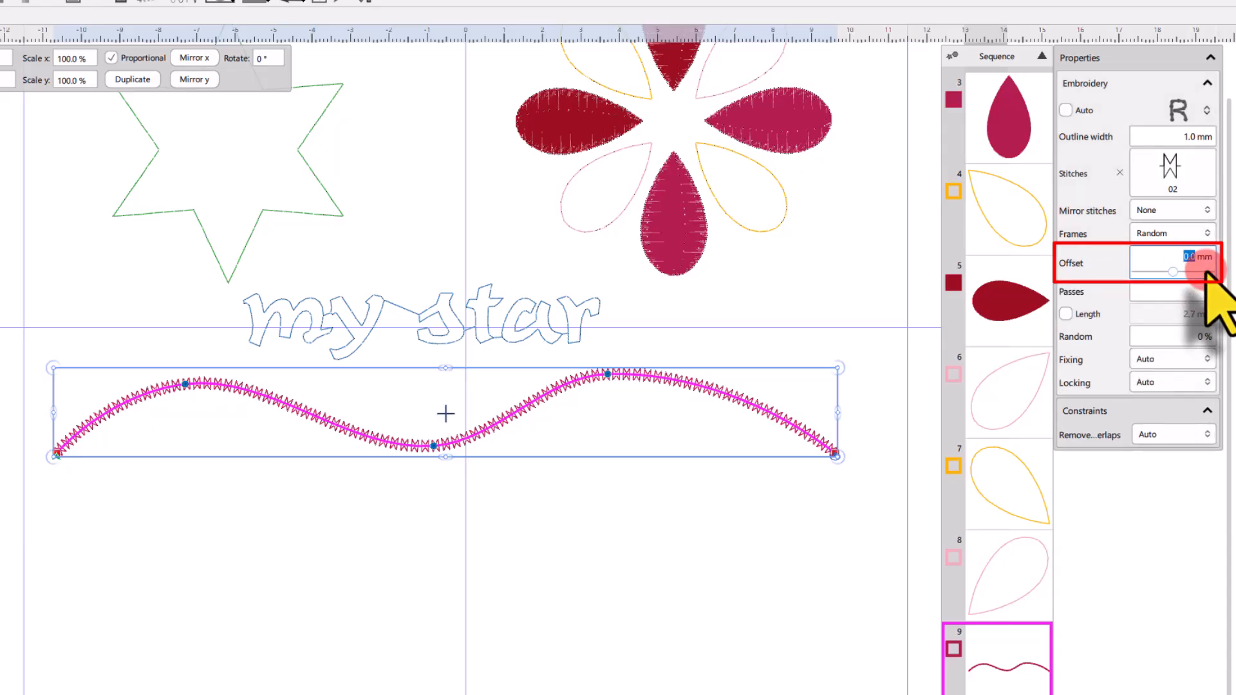
key("Return")
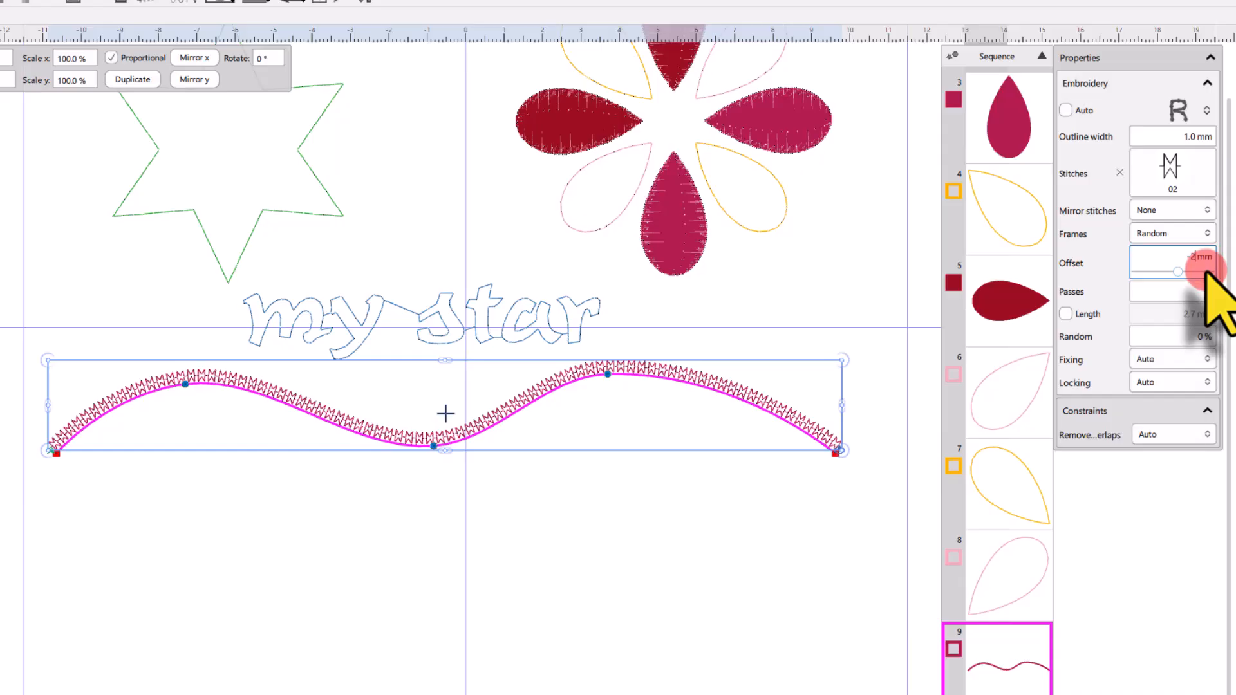
key("Return")
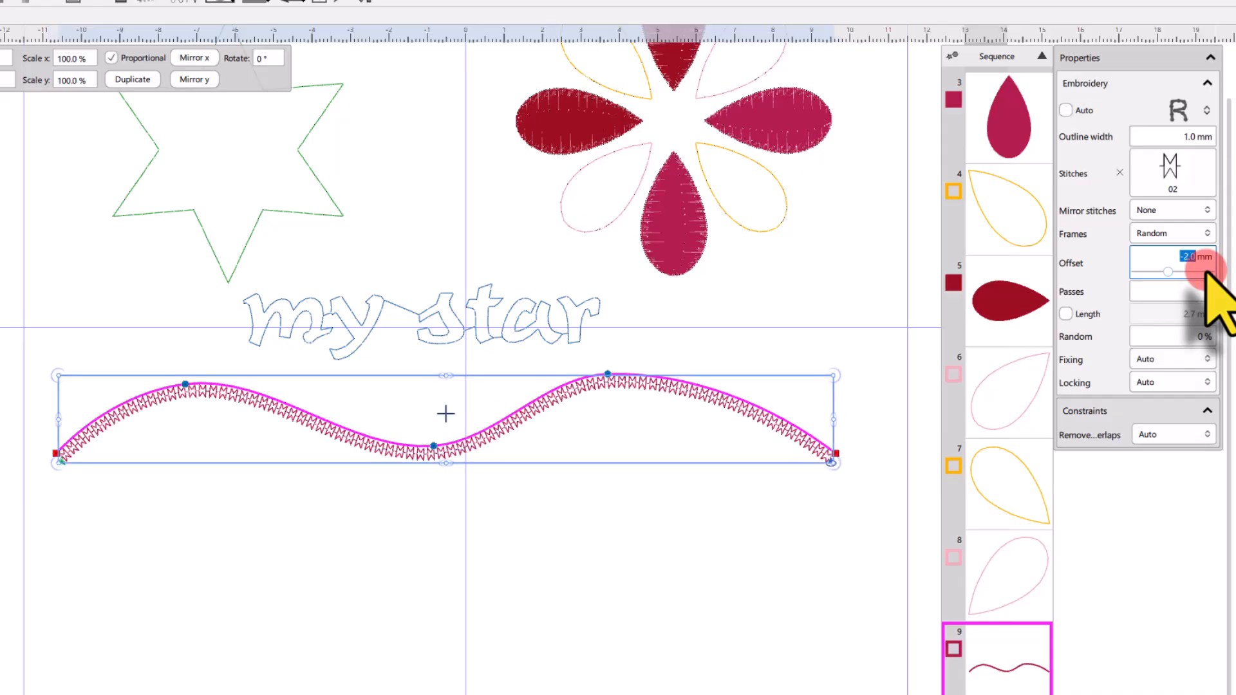
Step: Set the plain wavy curve to 2 passes and enable its repeat offset
scroll(438, 463, "up", 3)
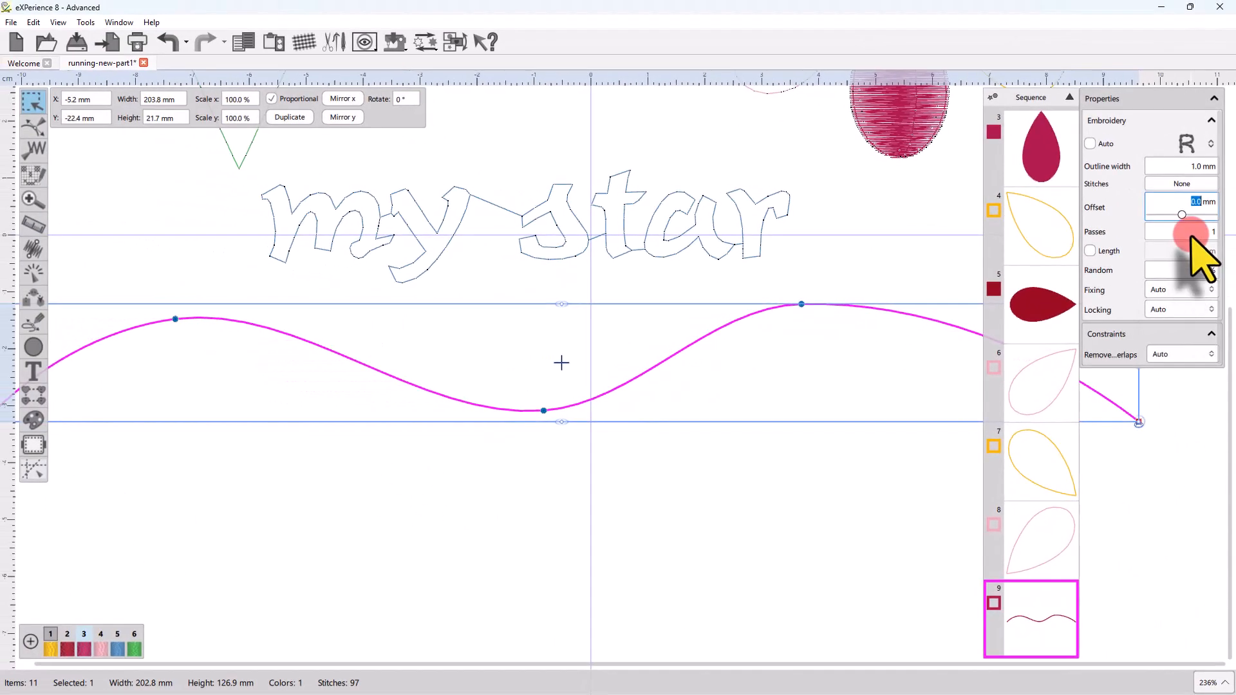
key("Tab")
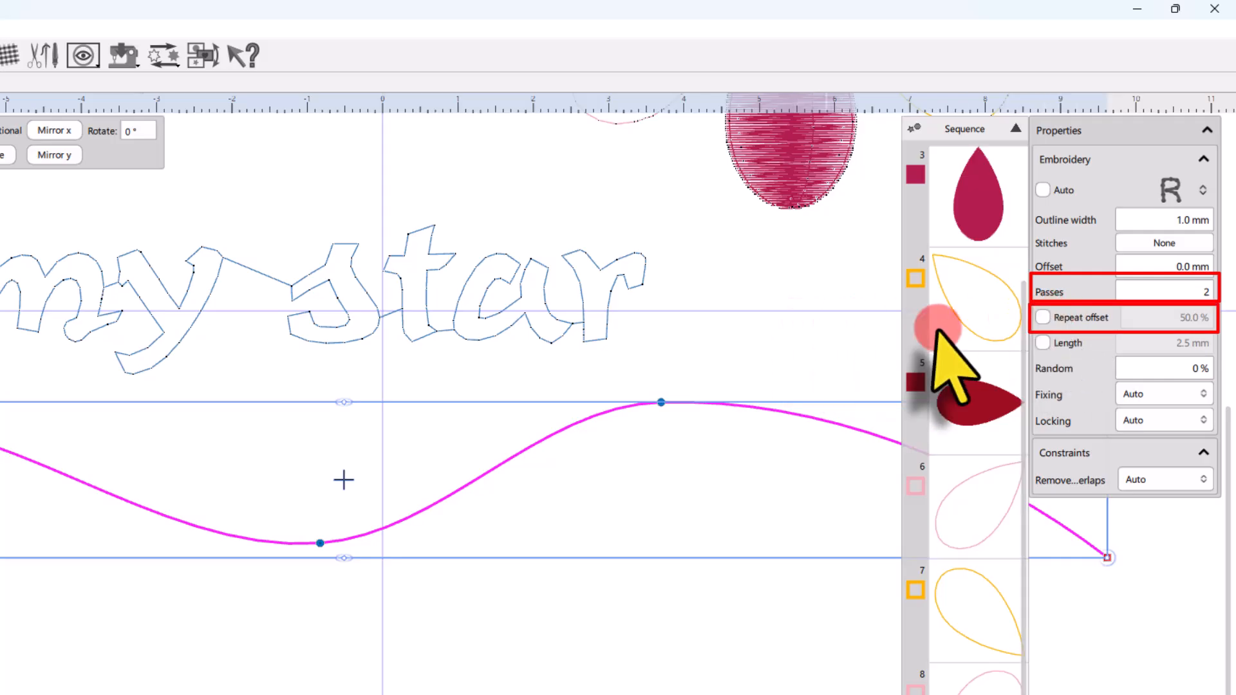
left_click(1042, 318)
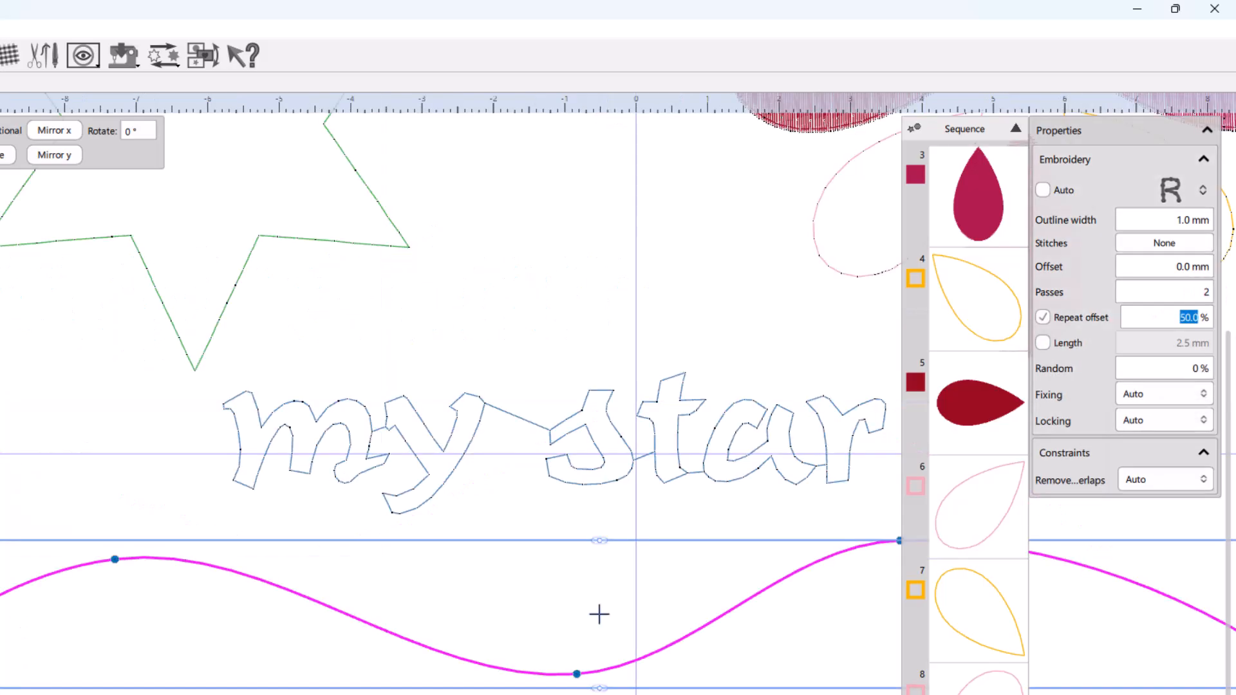
Step: Try a repeat offset of 37% on the two-pass curve, then set it to 30%
scroll(3, 624, "up", 6)
scroll(3, 625, "up", 3)
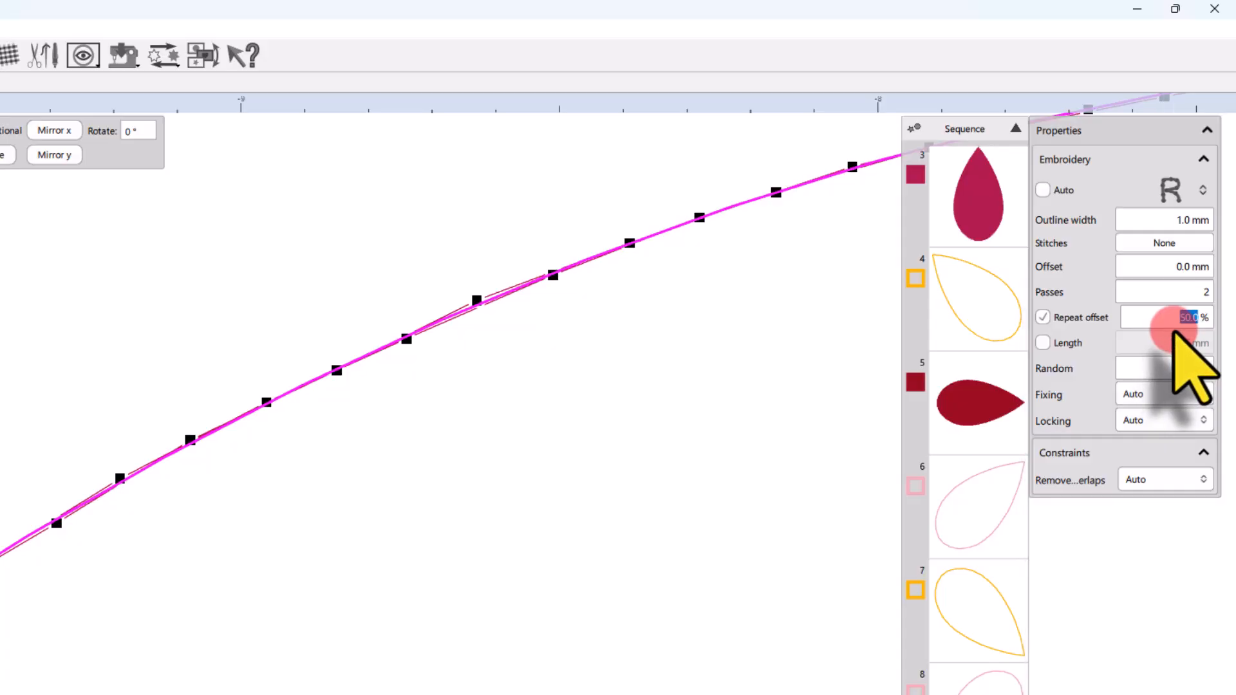
left_click(1156, 334)
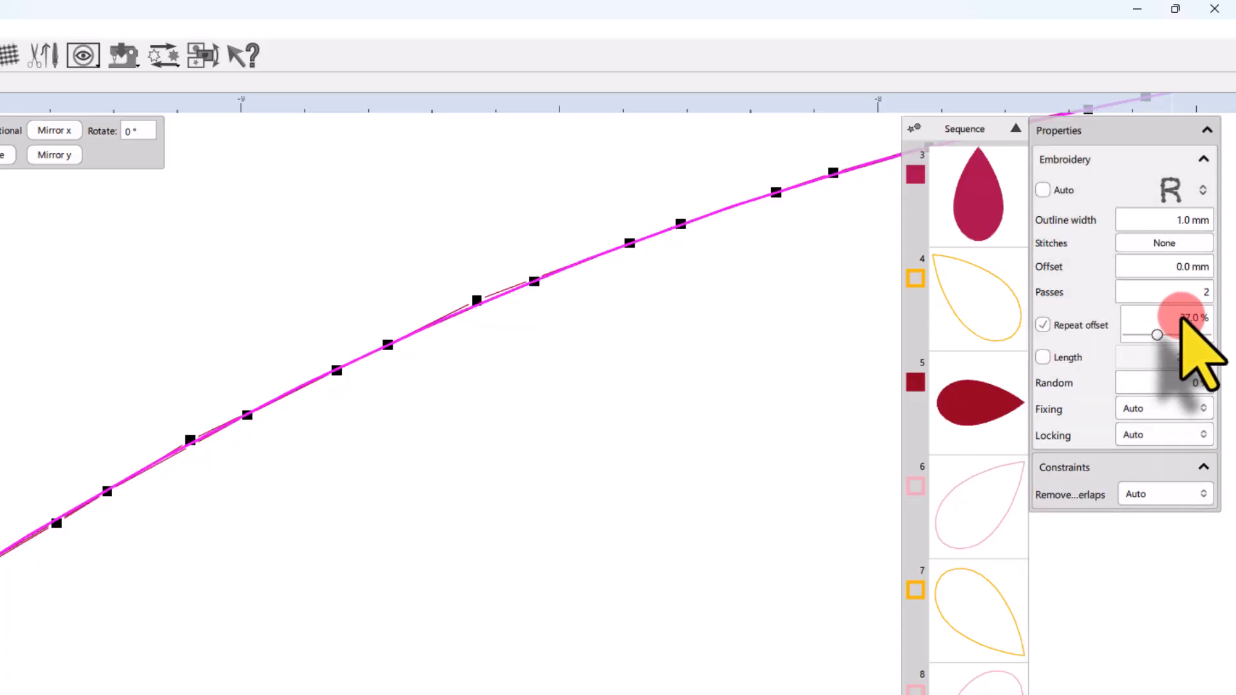
double_click(1188, 318)
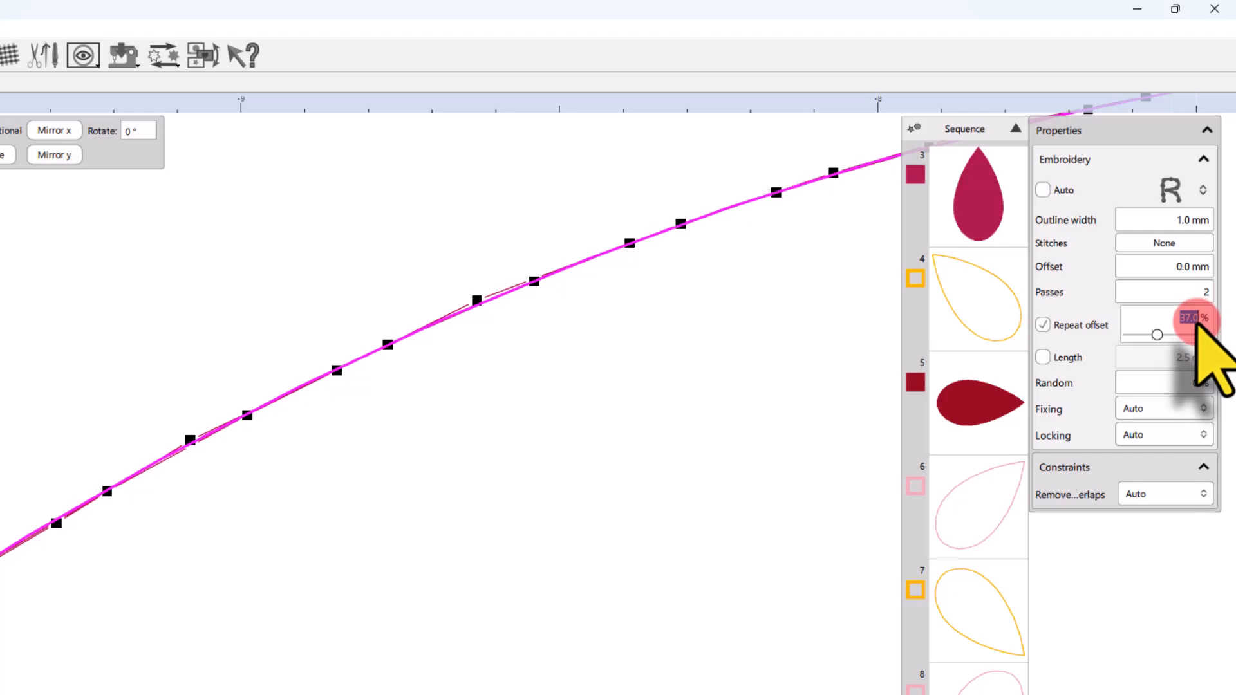
type("30")
key("Return")
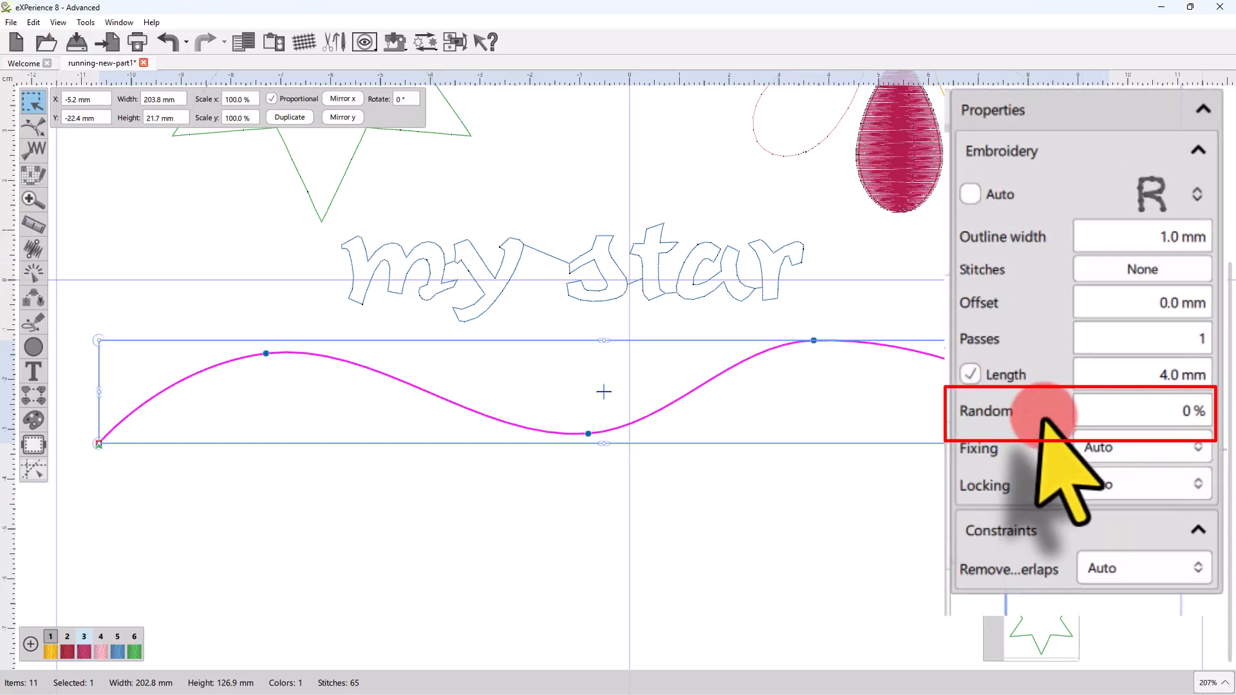
Step: Set the stitch length randomness of the wavy curve to 20%
scroll(552, 419, "up", 5)
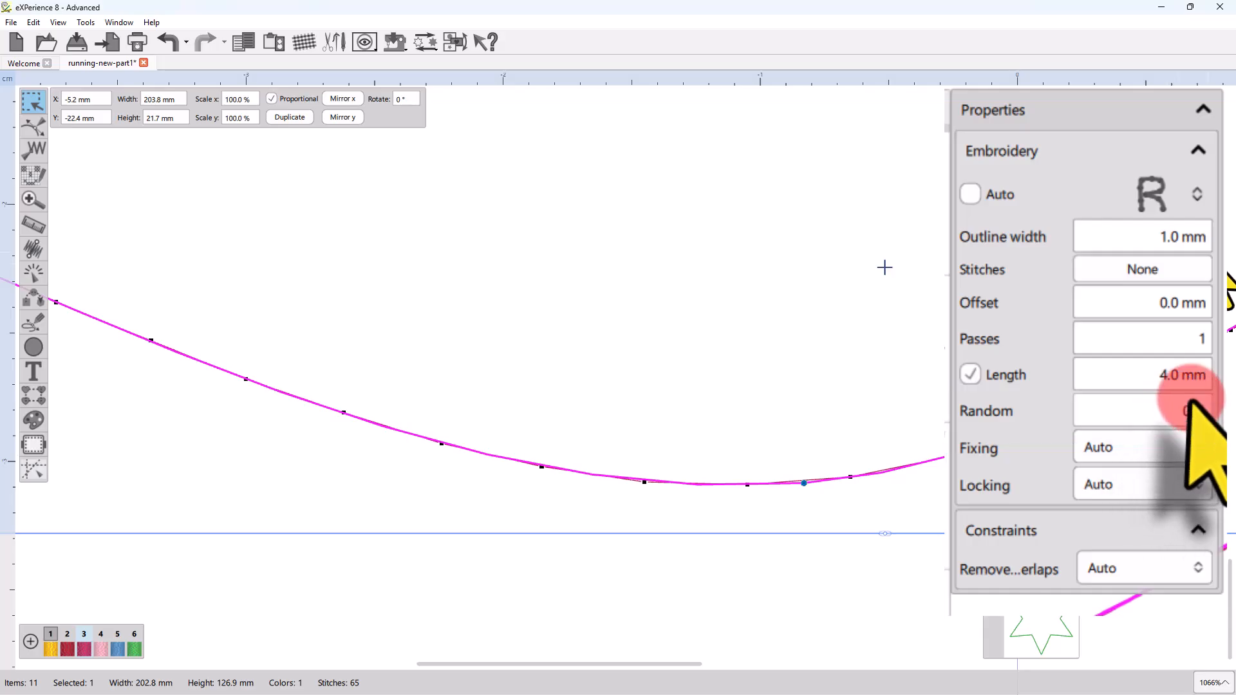
left_click(1169, 412)
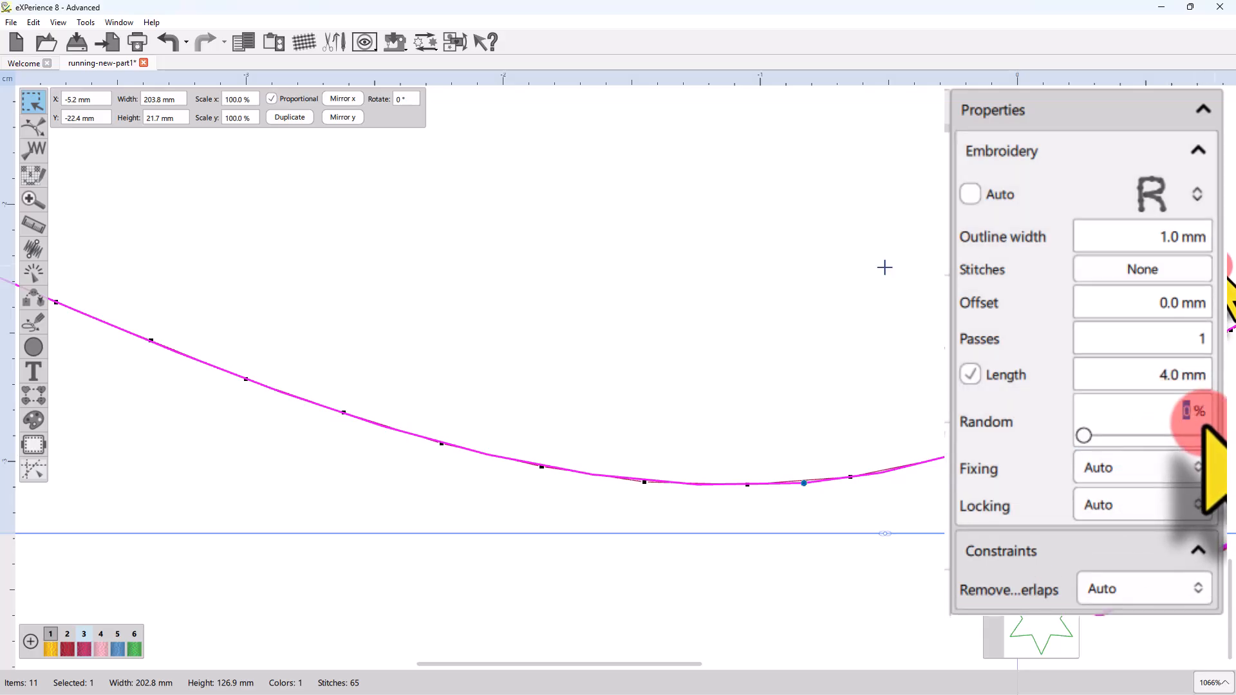
type("20")
key("Return")
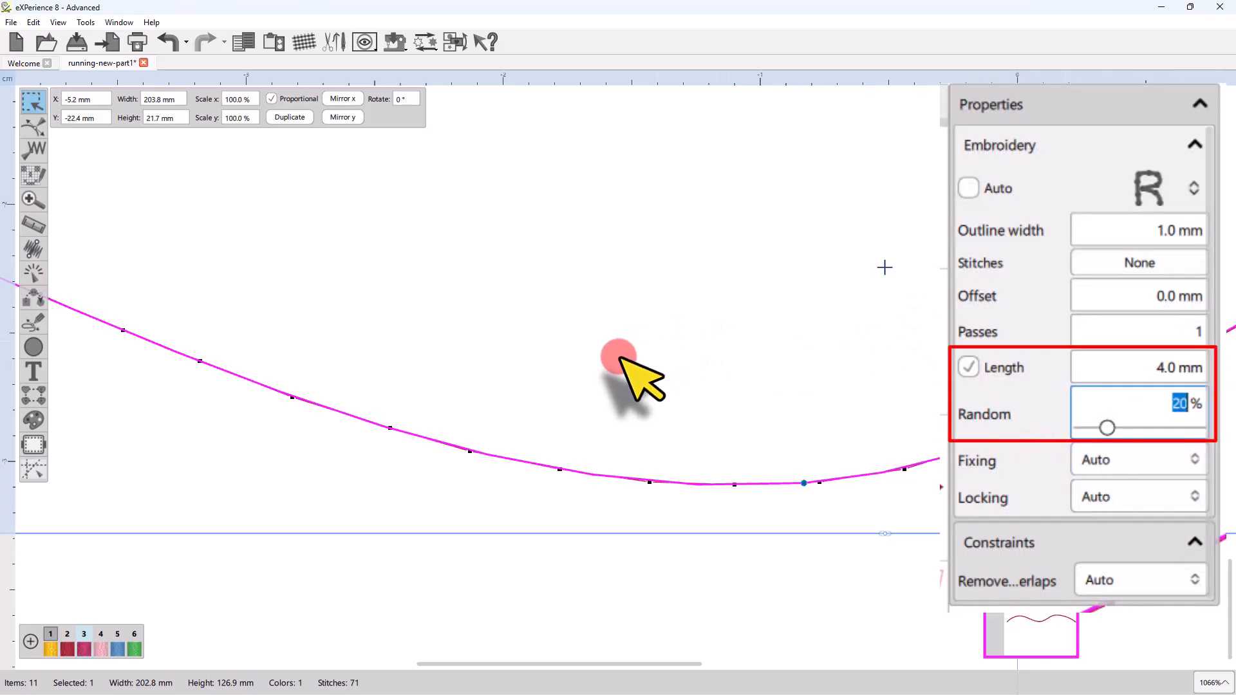
Step: Measure the distances between stitch points along the wavy curve to compare the randomized stitch lengths
left_click(34, 225)
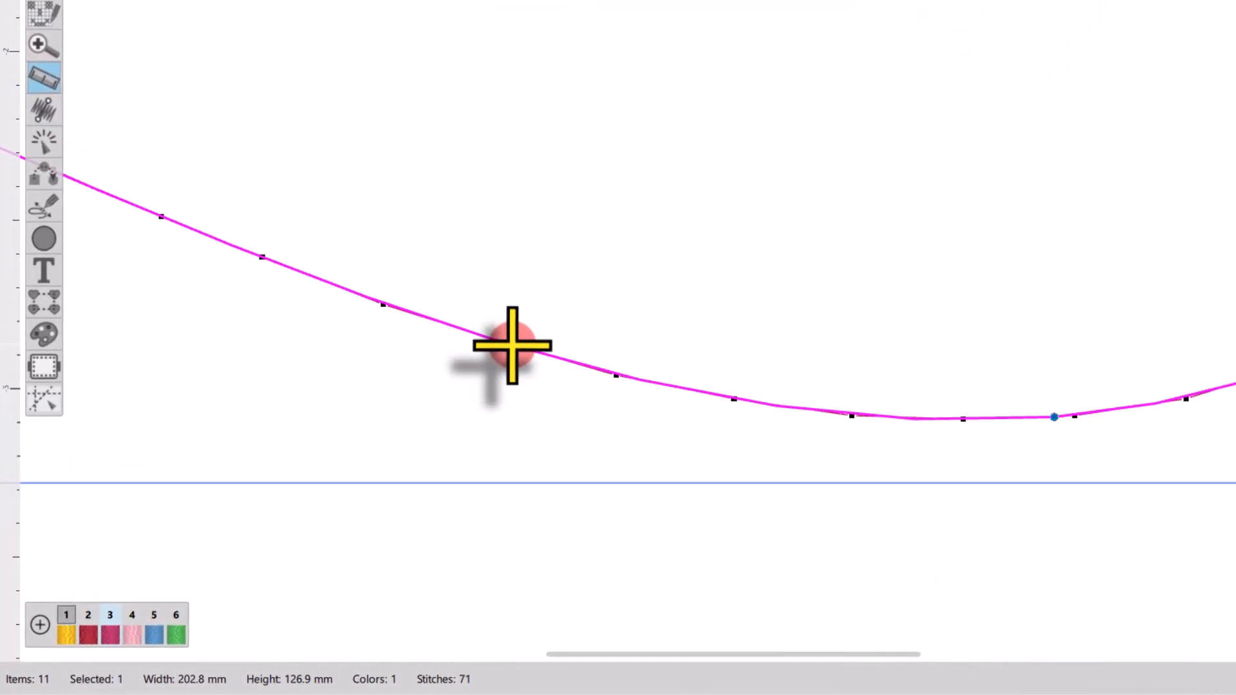
mouse_move(511, 346)
left_mouse_down()
mouse_move(734, 402)
mouse_move(968, 412)
mouse_move(979, 434)
left_mouse_up()
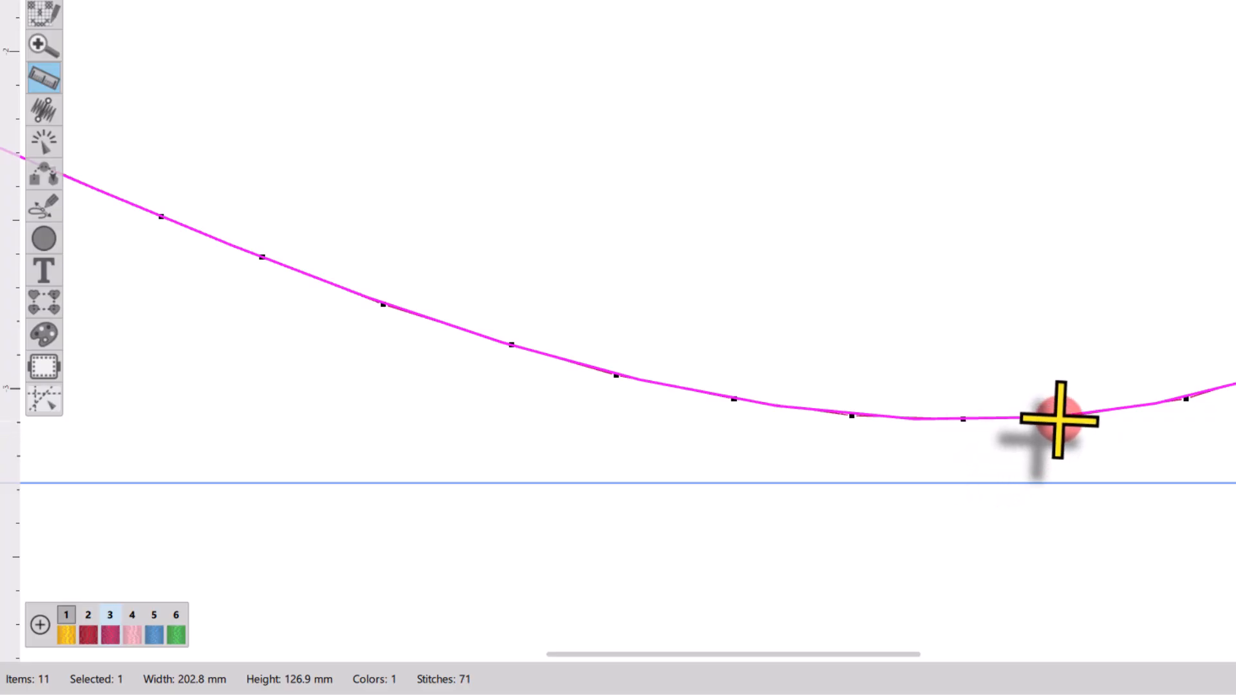
mouse_move(1054, 418)
left_mouse_down()
mouse_move(1203, 395)
mouse_move(1185, 403)
left_mouse_up()
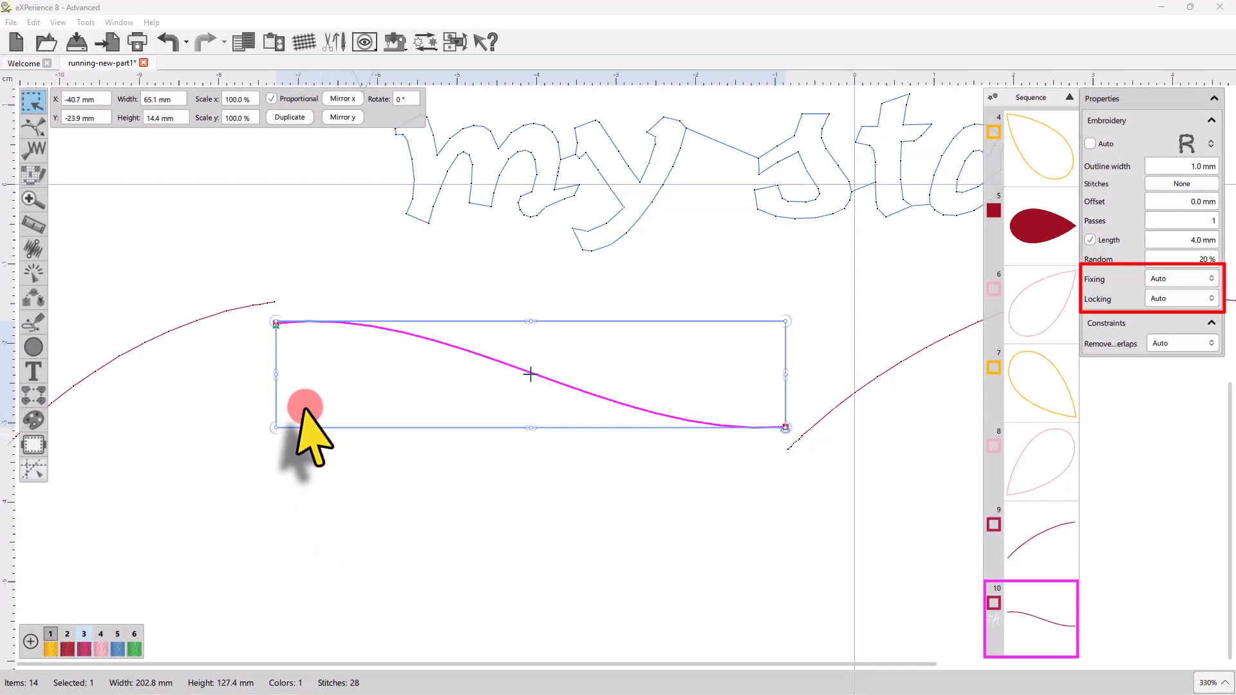
Step: Try Fixing set to Never on the middle curve segment, then set it to Always
left_click(1181, 279)
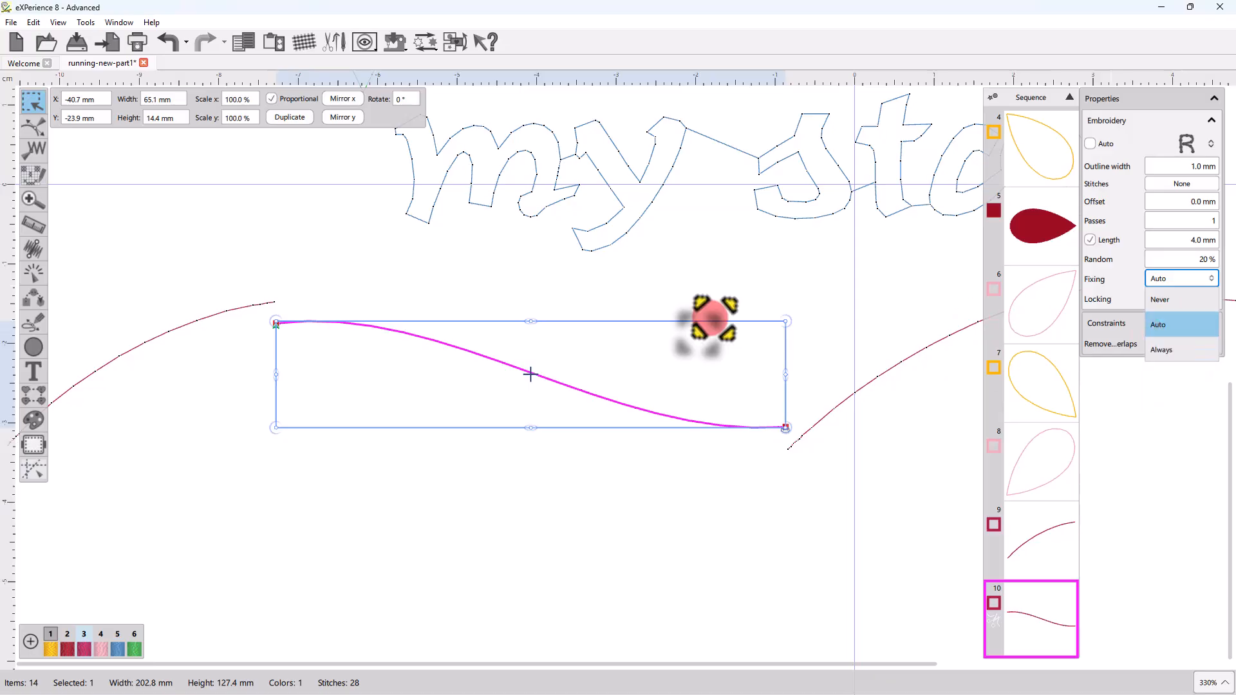
scroll(232, 309, "up", 2)
scroll(248, 341, "up", 7)
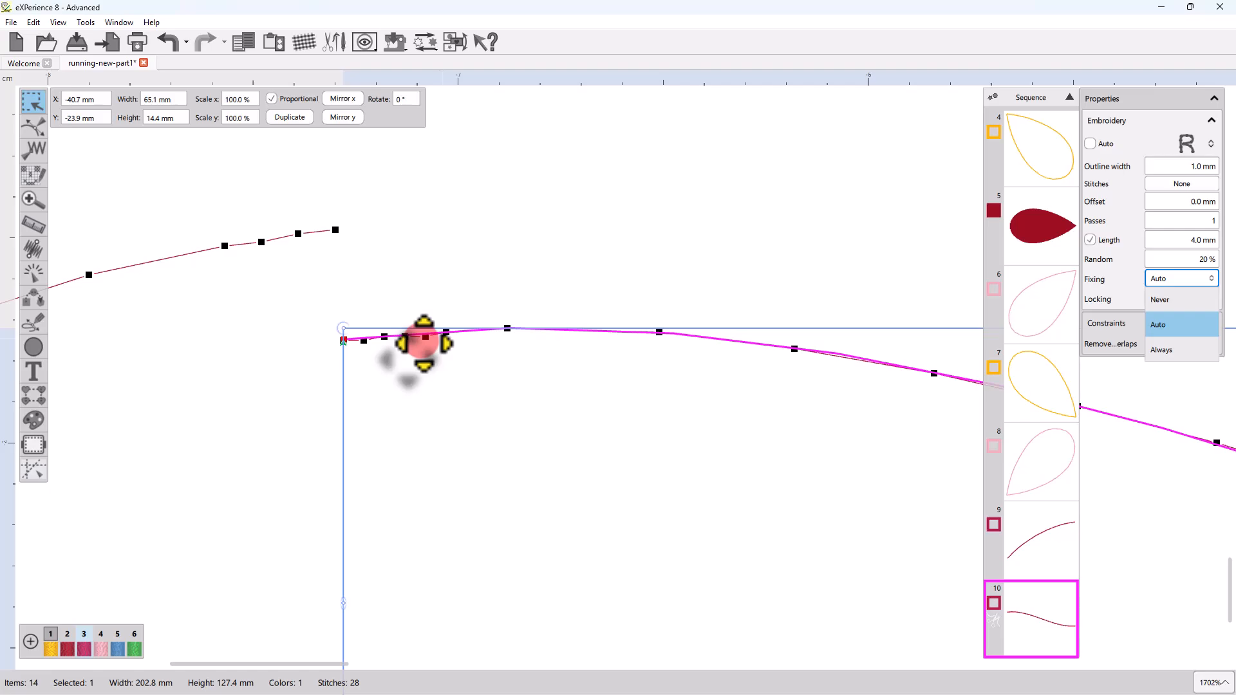
left_click(1164, 300)
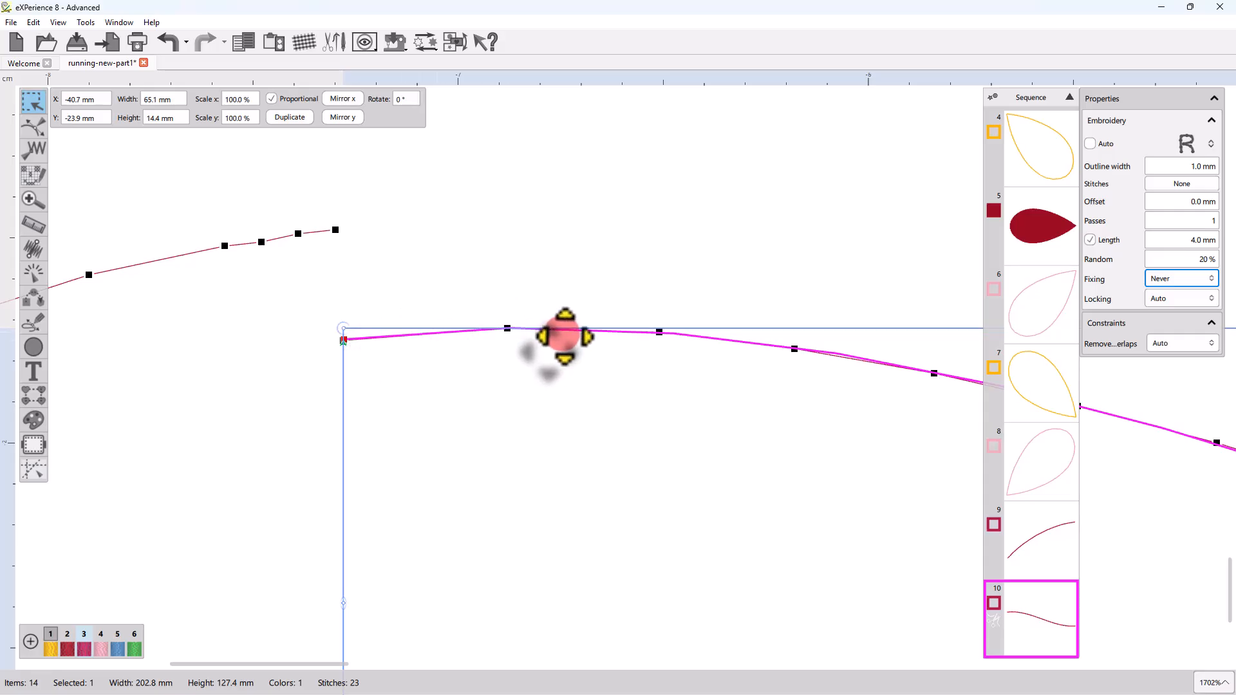
left_click(1183, 278)
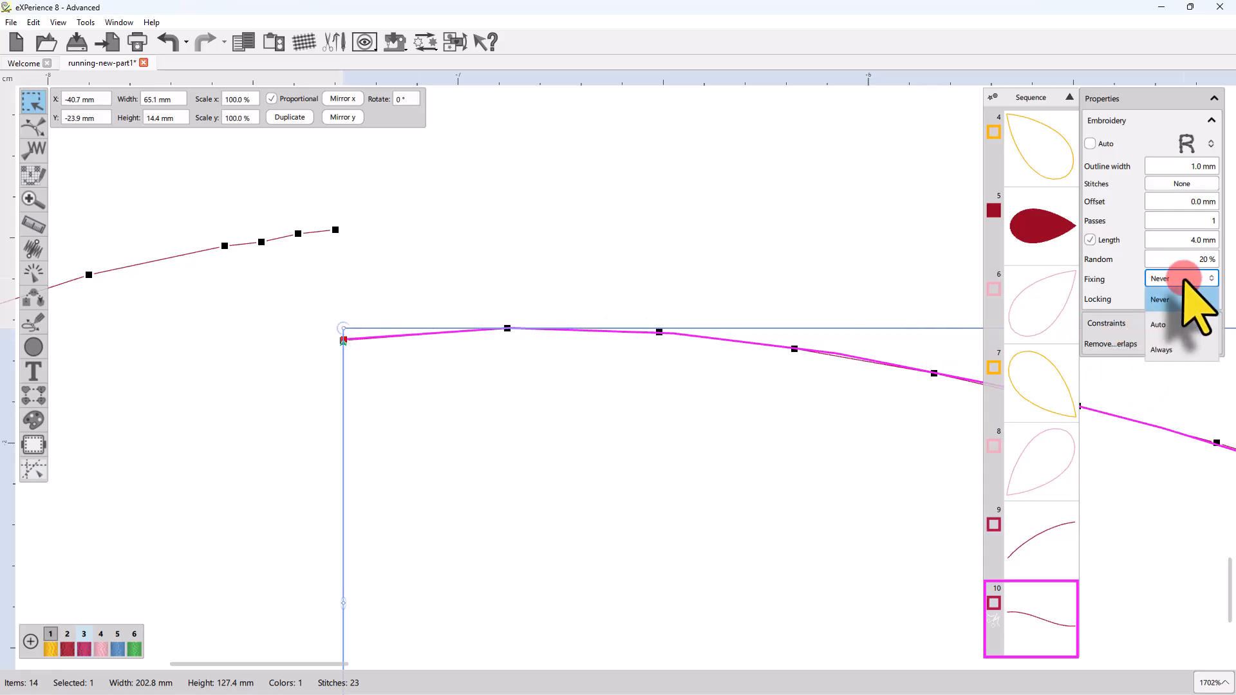
left_click(1178, 349)
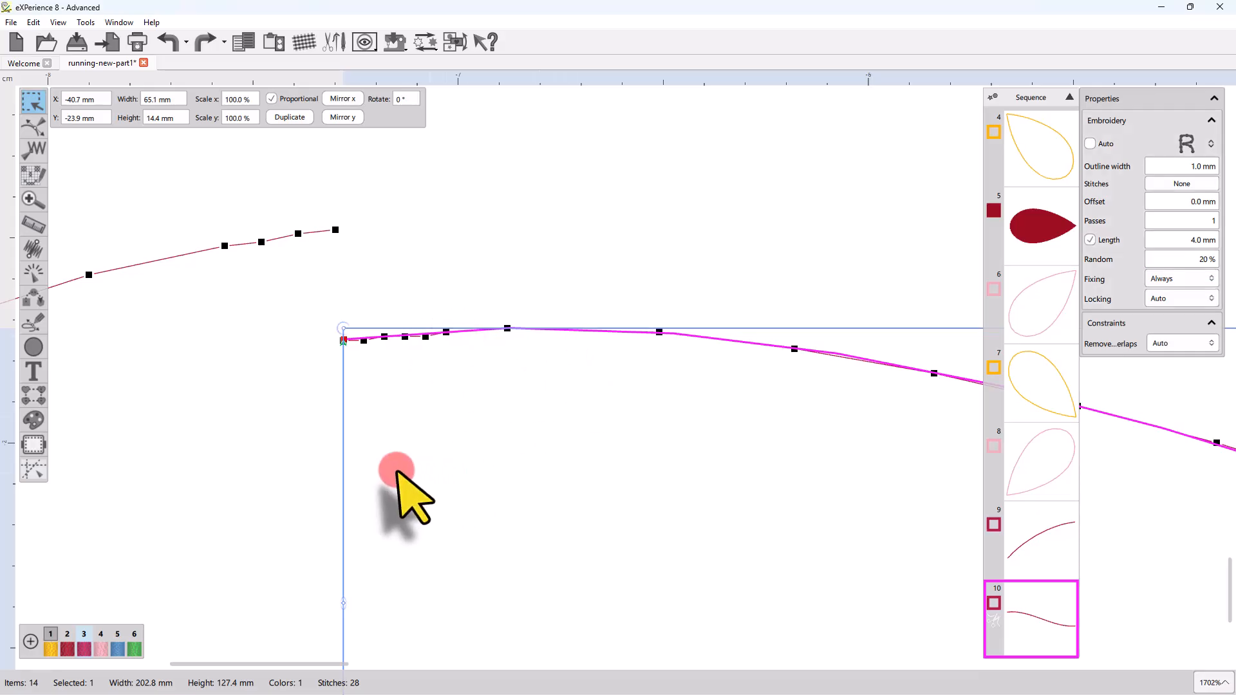
Step: Try Locking set to Never on the middle curve segment, then set it to Always
scroll(357, 451, "down", 11)
scroll(726, 521, "up", 8)
scroll(611, 462, "up", 4)
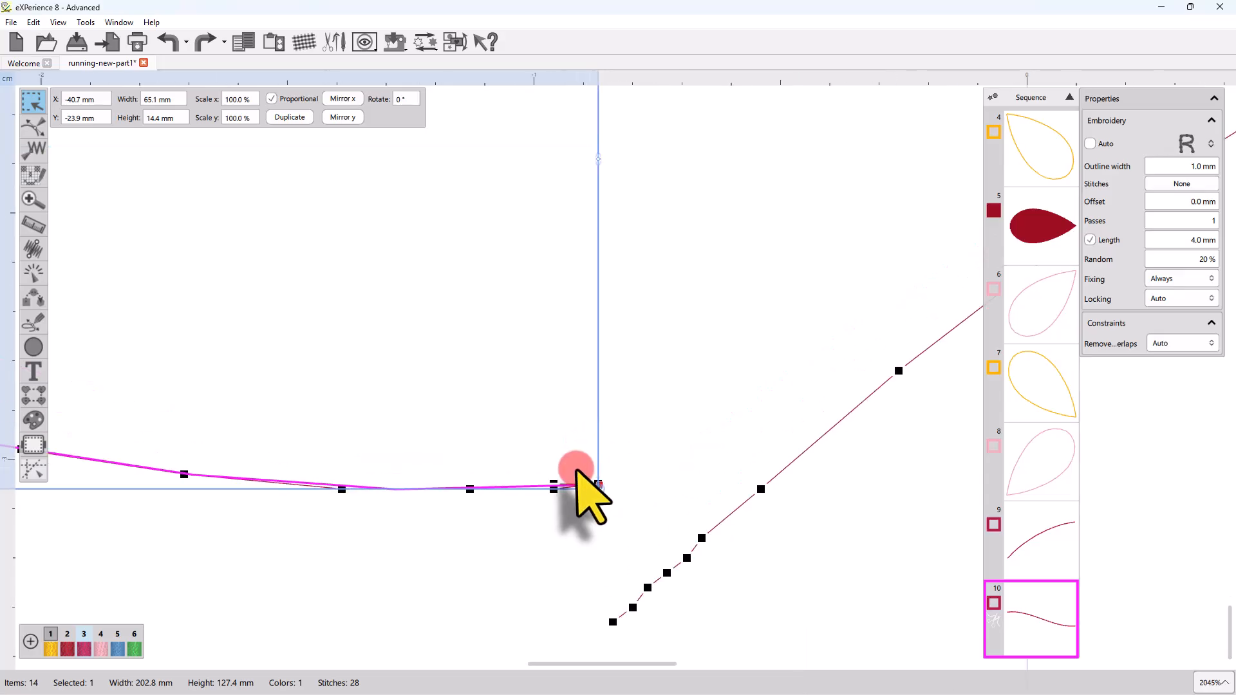
left_click(1184, 300)
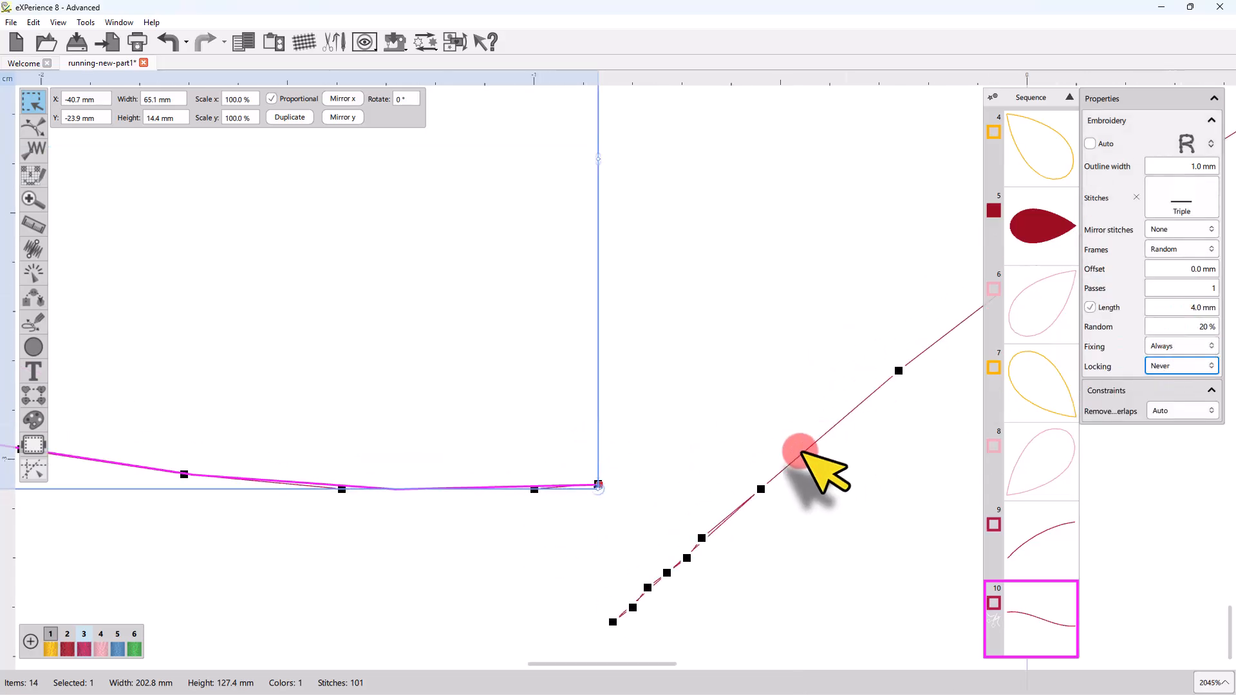
left_click(1179, 365)
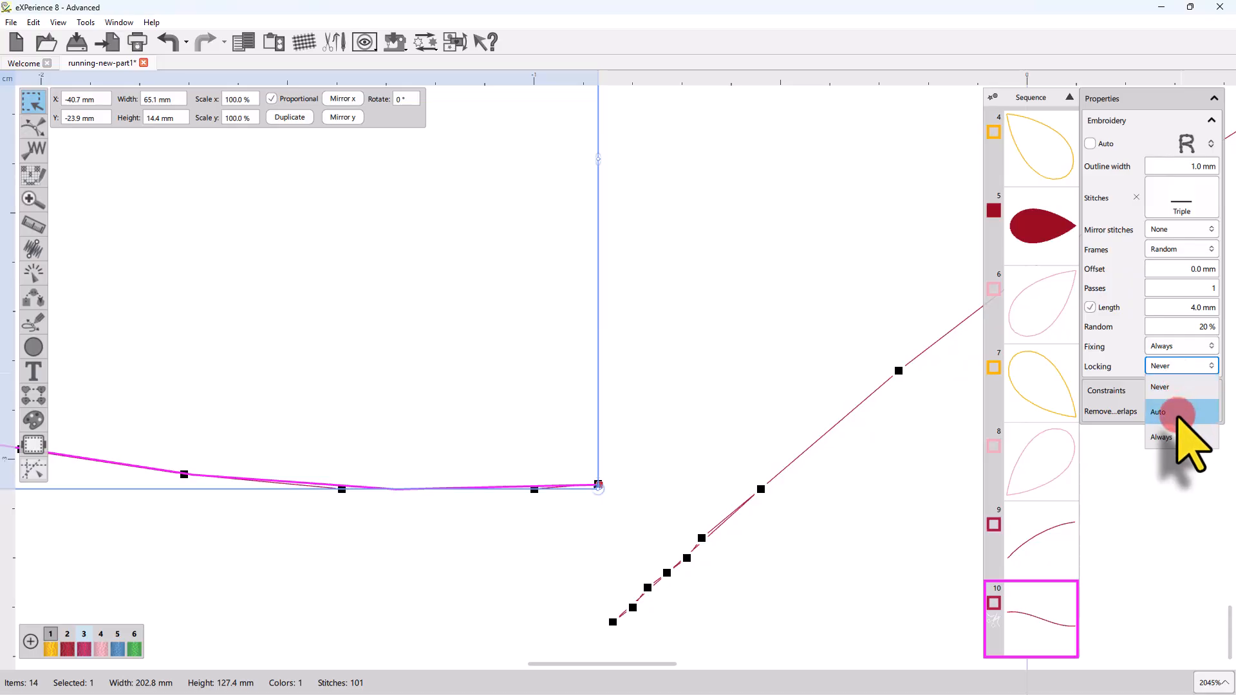
left_click(1176, 437)
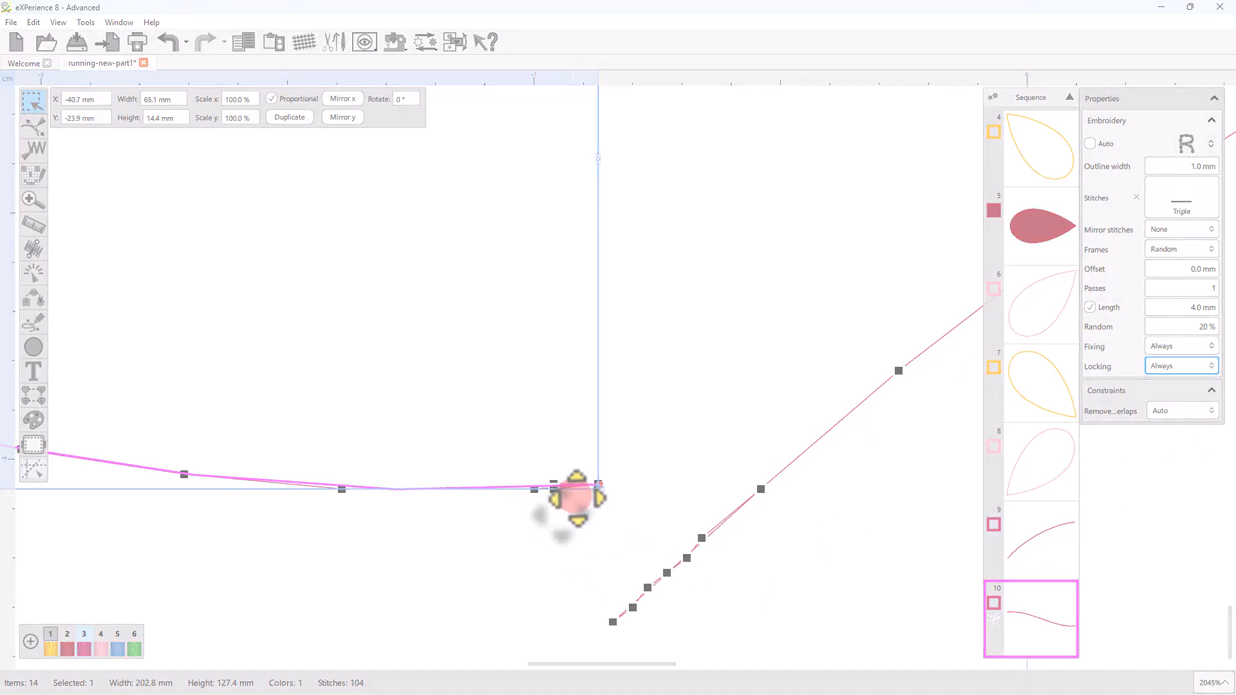